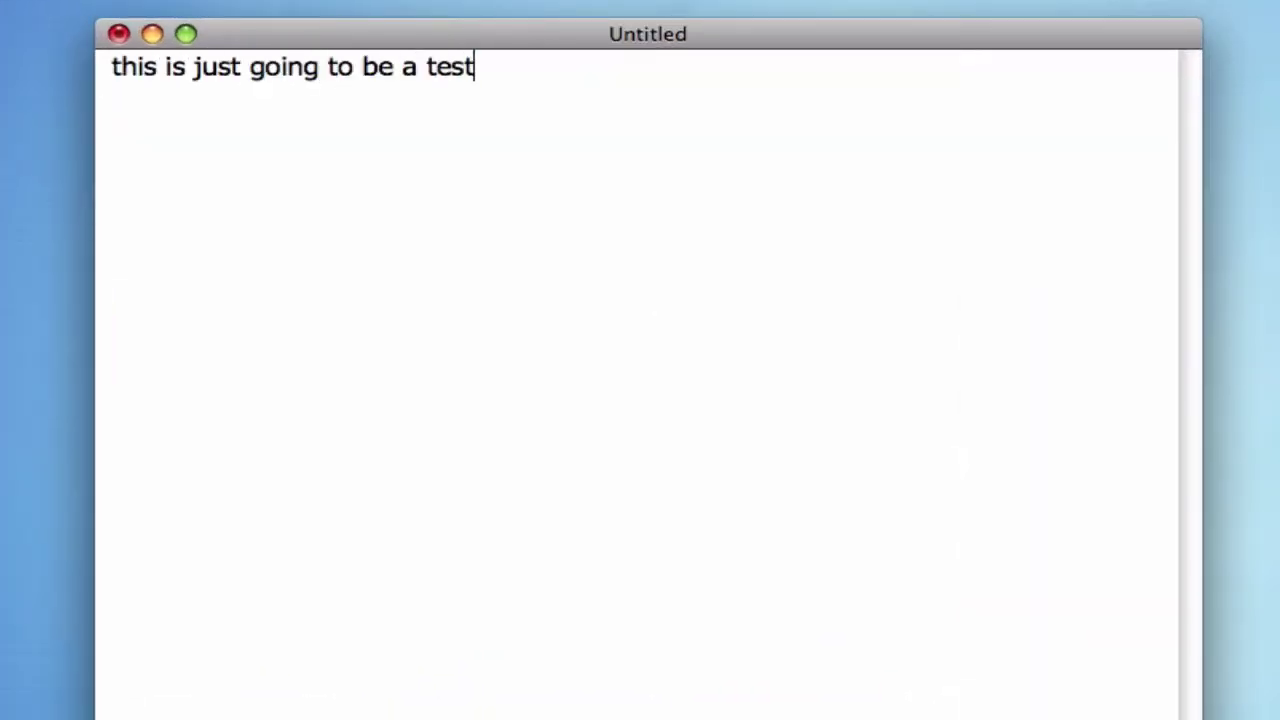
# Step: Continue the text with "to show everyone this new software that I got. It's a form of voice recognition software, and it's really easy to set up"
pyautogui.write(' to show everyone')
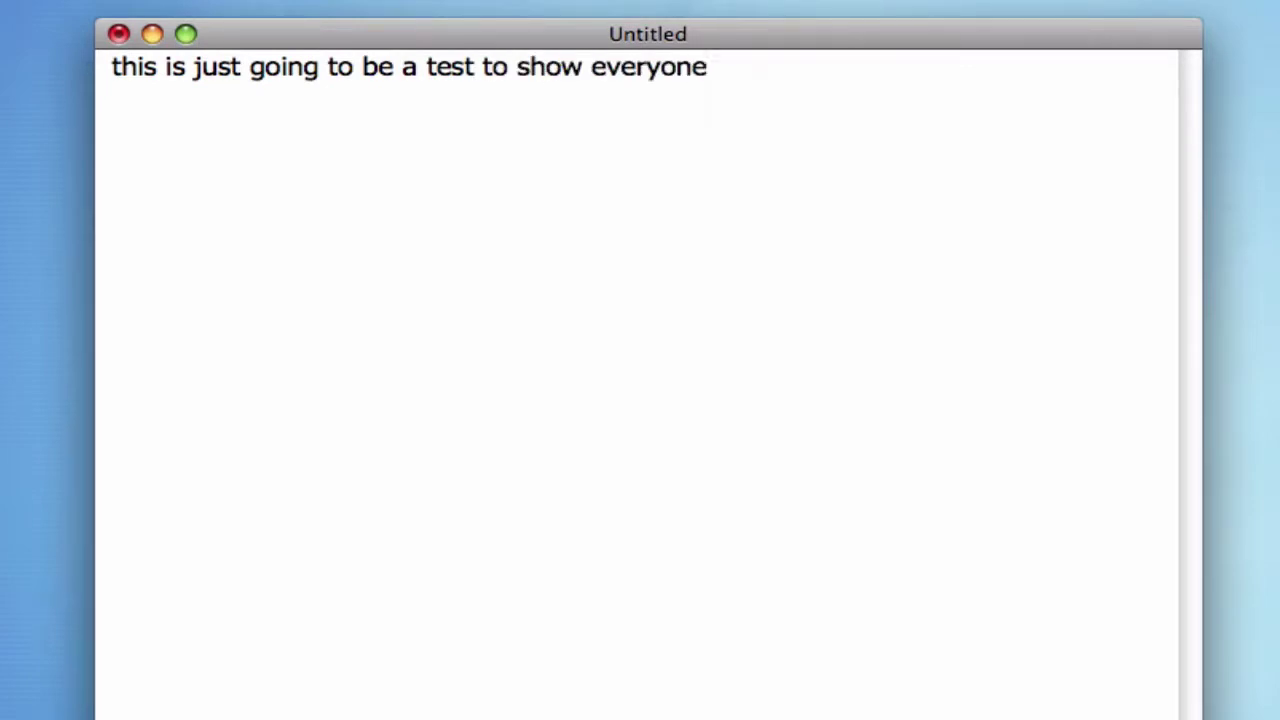
pyautogui.write(' this new software that I got')
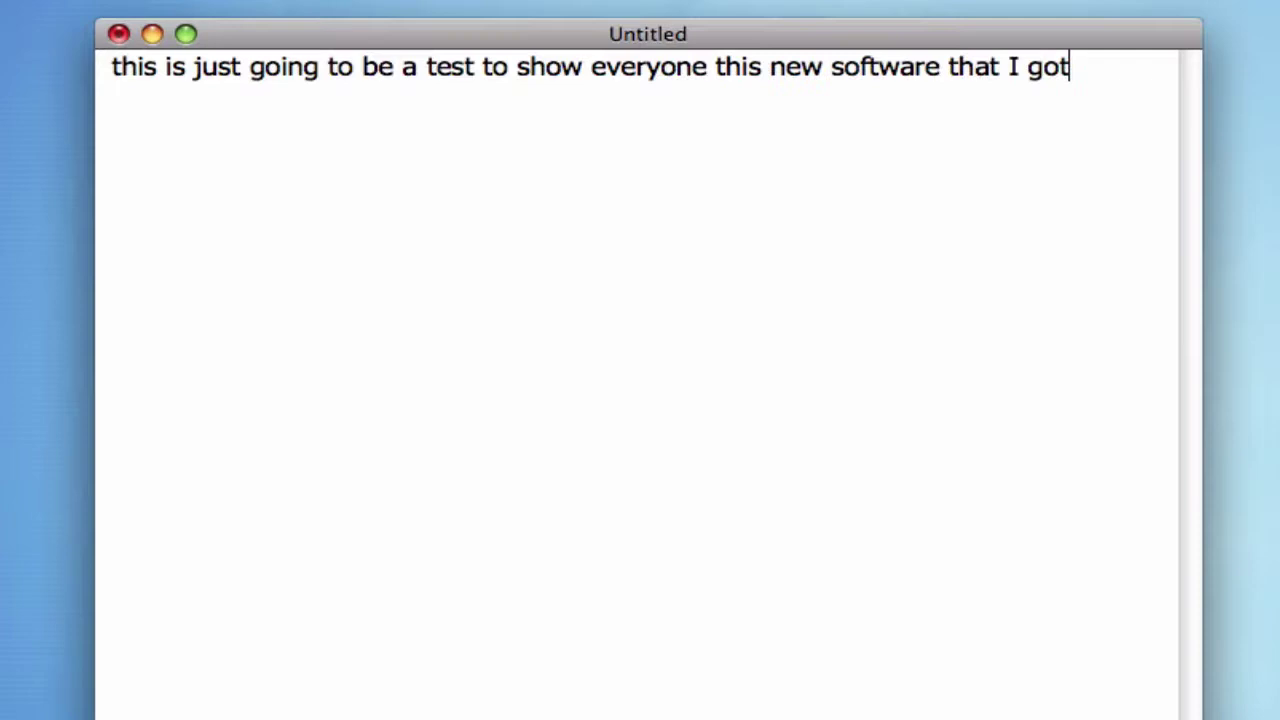
pyautogui.write(". It's a form of voice recognition software")
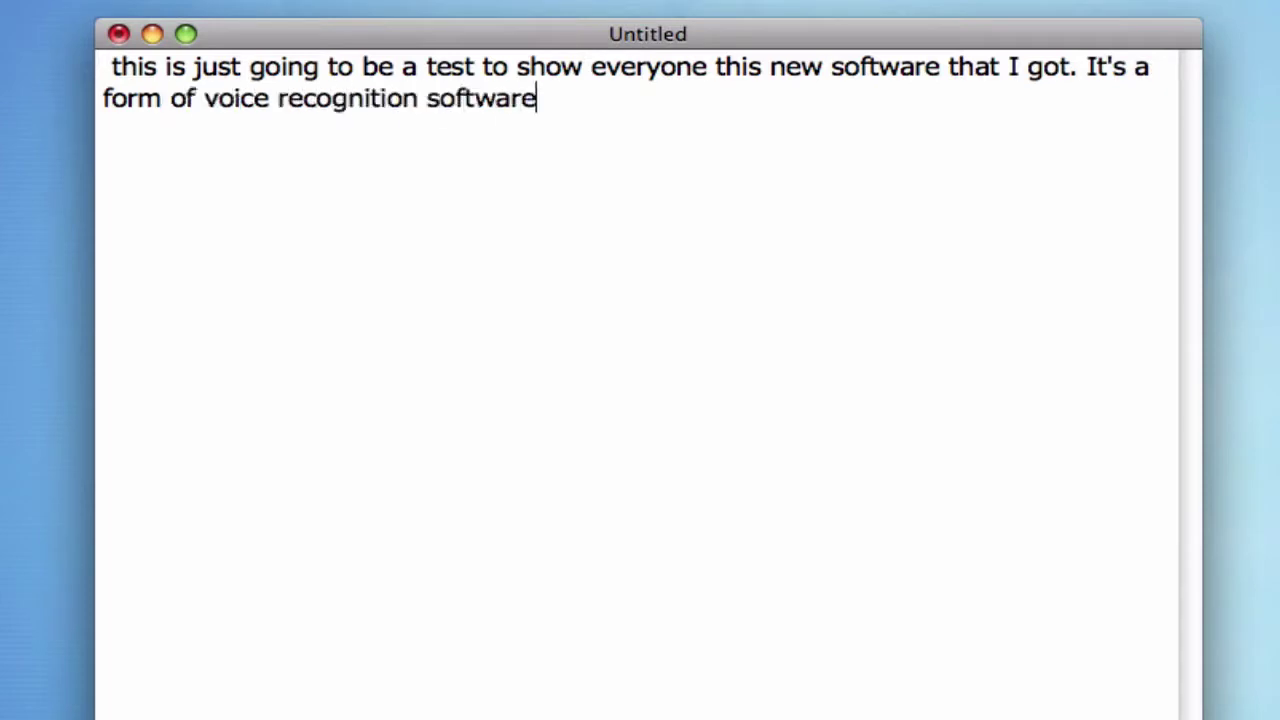
pyautogui.write(", and it's really easy to set up")
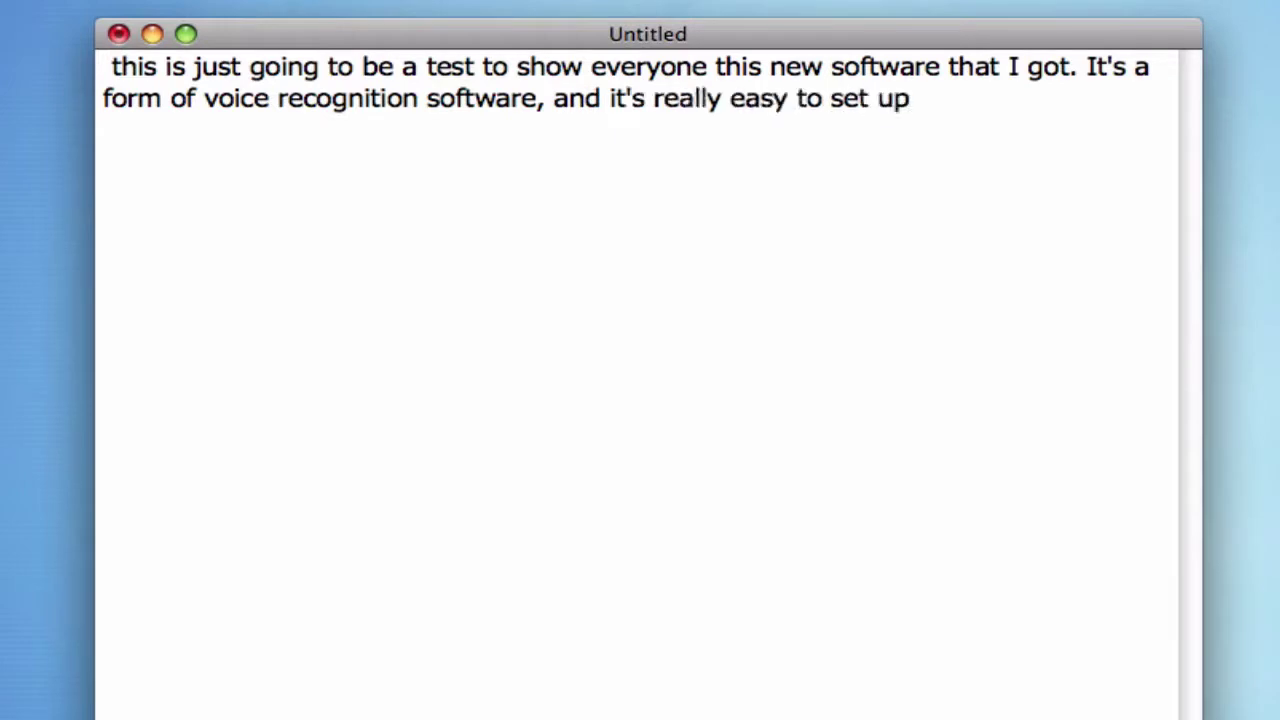
# Step: Add the sentence "All you need to do after installation is read some paragraphs of text and then you can use the software with commands"
pyautogui.write('. All you need to do after installation')
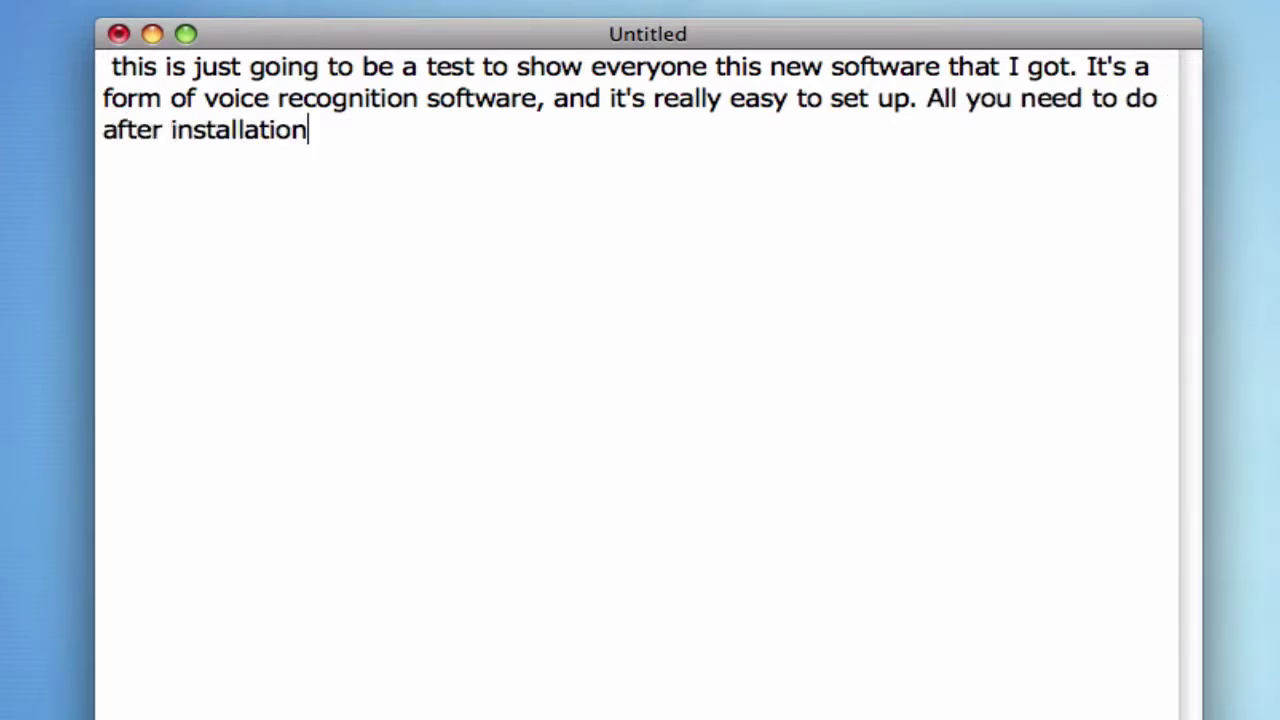
pyautogui.write(' is read some paragraphs of text')
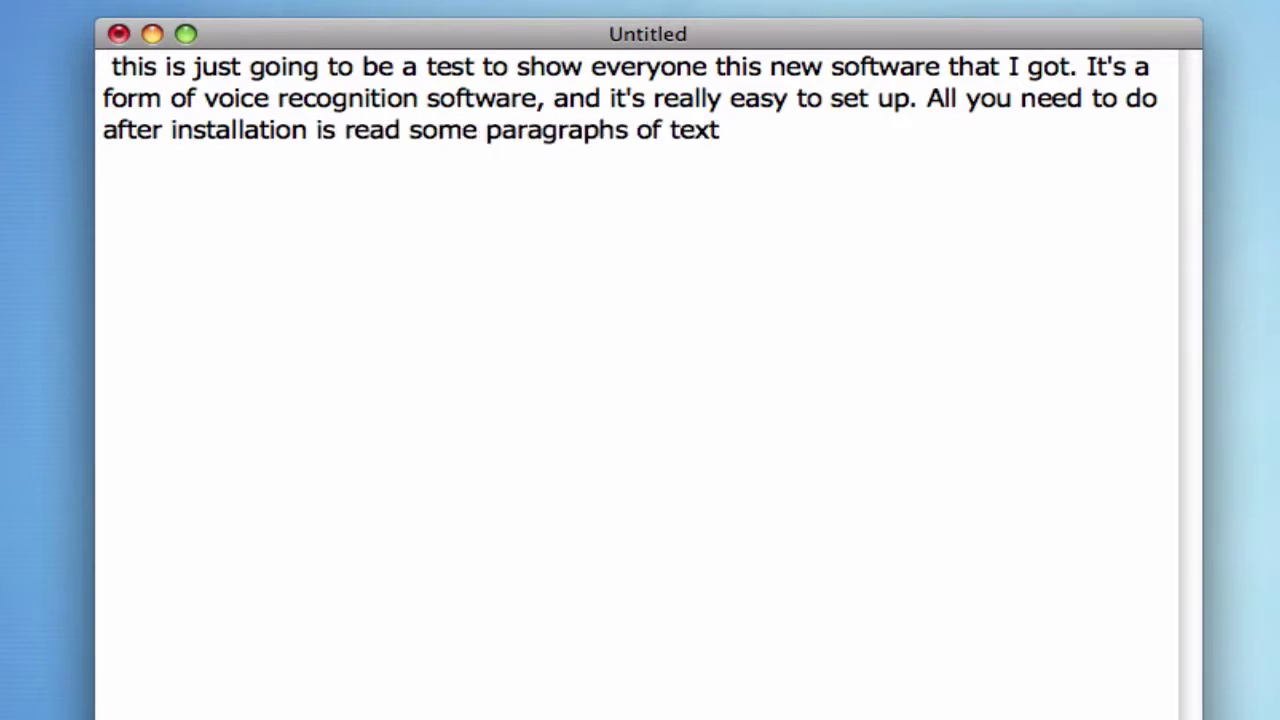
pyautogui.write(' and then')
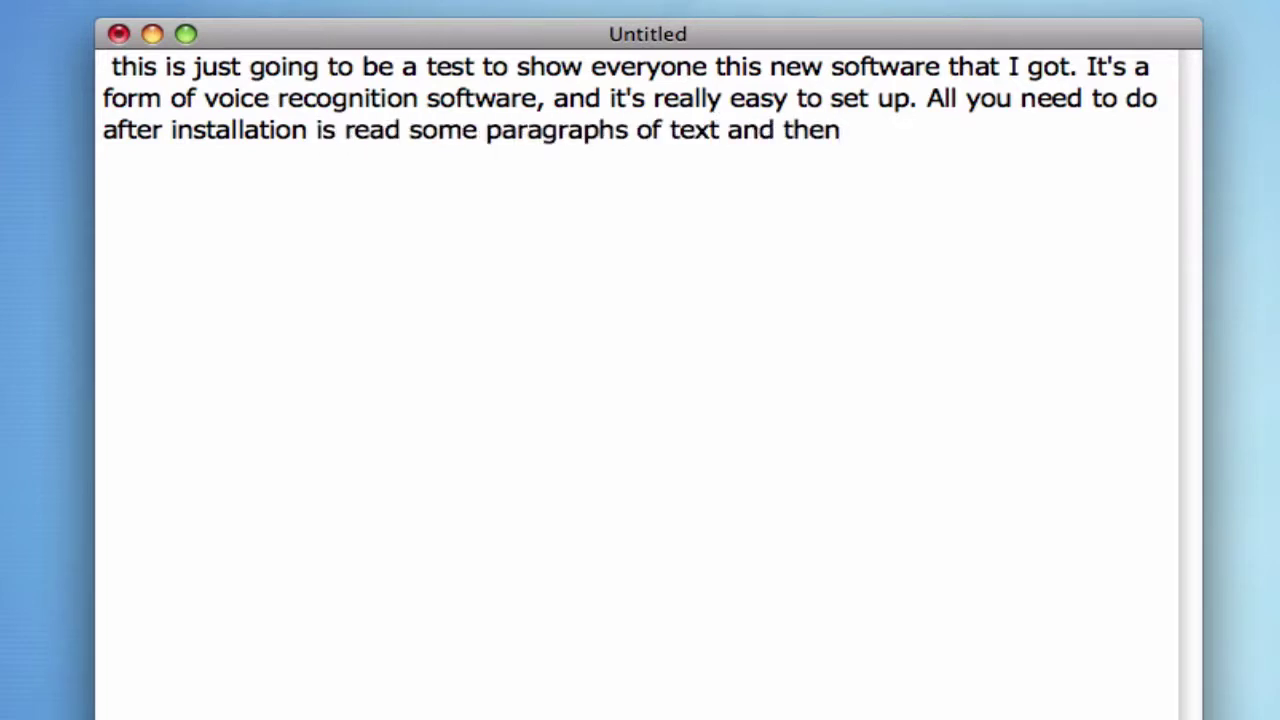
pyautogui.write(' you can use the software')
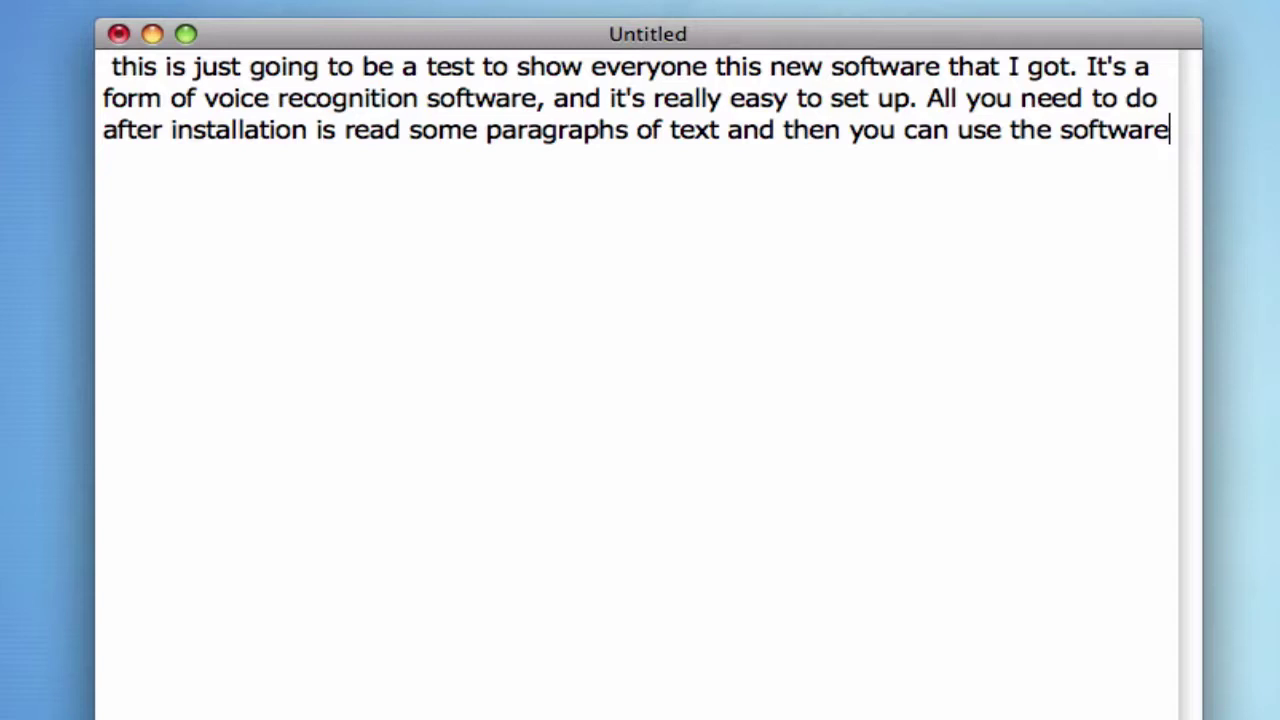
pyautogui.write(' with commands')
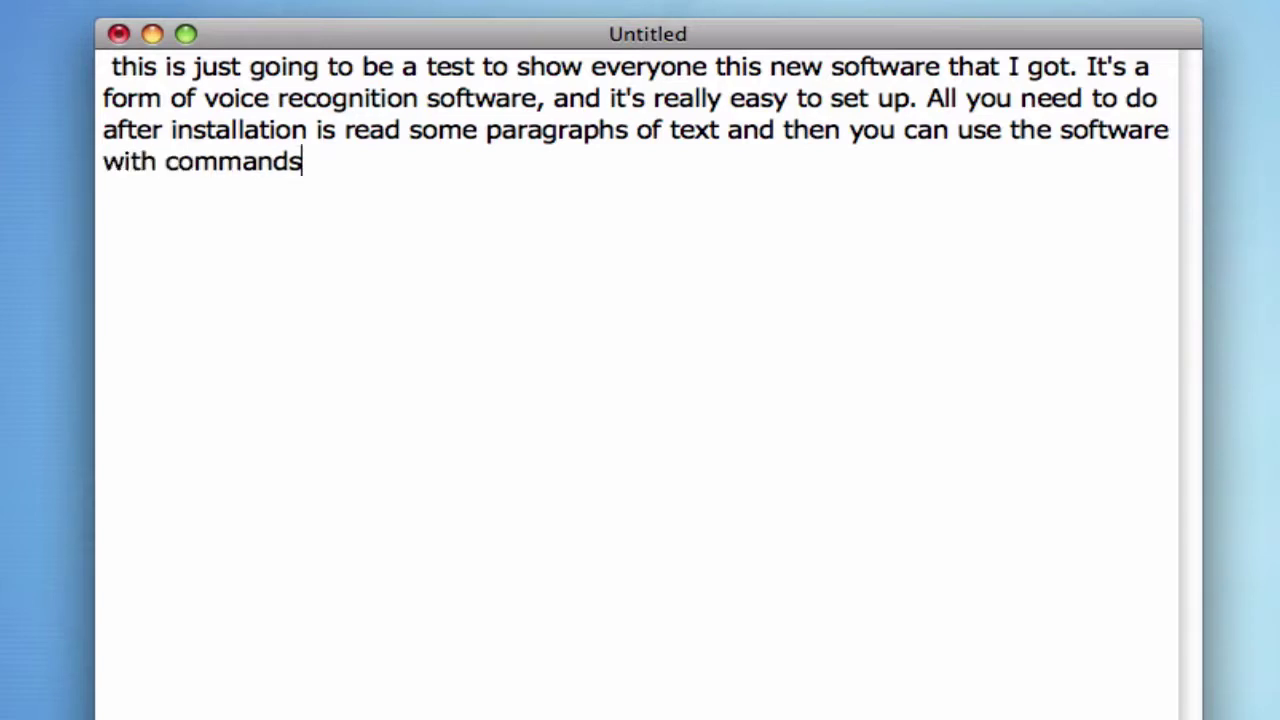
pyautogui.write(' telling programmers what to do')
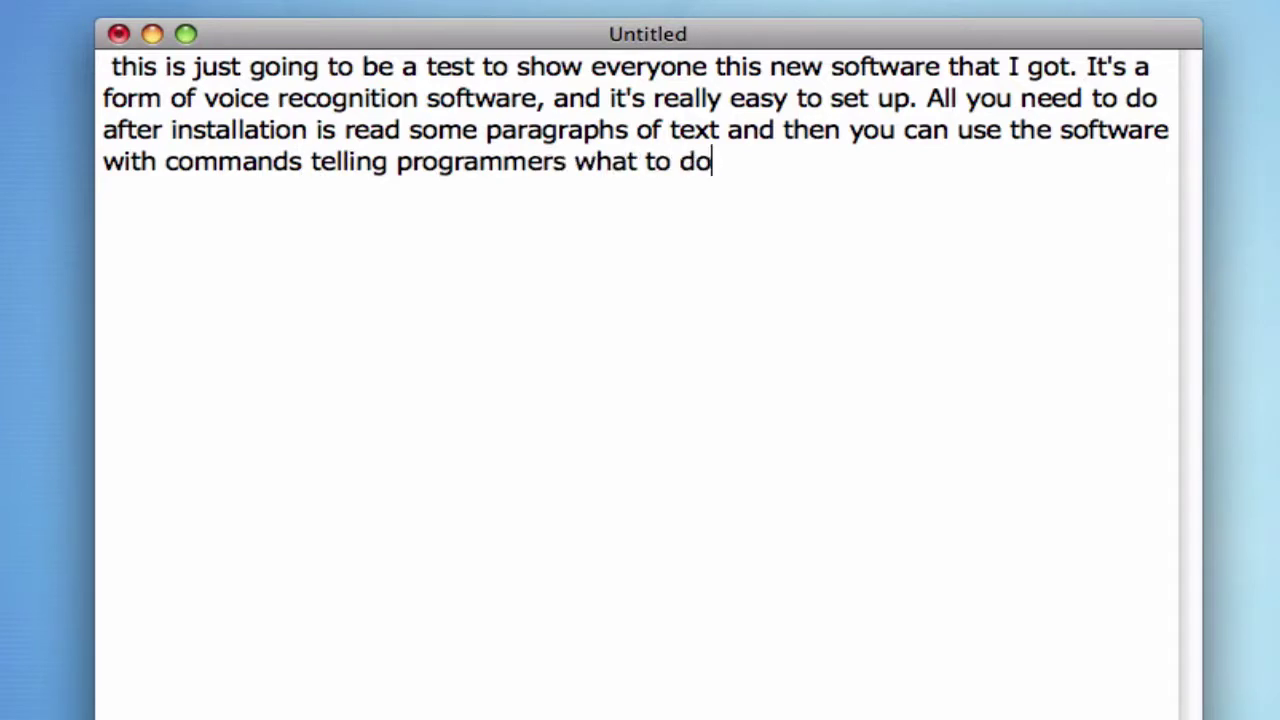
pyautogui.press('BackSpace')
pyautogui.press('BackSpace')
pyautogui.press('BackSpace')
pyautogui.press('BackSpace')
pyautogui.press('BackSpace')
pyautogui.press('BackSpace')
pyautogui.press('BackSpace')
pyautogui.press('BackSpace')
pyautogui.press('BackSpace')
pyautogui.press('BackSpace')
pyautogui.press('BackSpace')
pyautogui.press('BackSpace')
pyautogui.press('BackSpace')
pyautogui.press('BackSpace')
pyautogui.press('BackSpace')
pyautogui.press('BackSpace')
pyautogui.press('BackSpace')
pyautogui.press('BackSpace')
pyautogui.press('BackSpace')
pyautogui.press('BackSpace')
pyautogui.press('BackSpace')
pyautogui.press('BackSpace')
pyautogui.press('BackSpace')
pyautogui.press('BackSpace')
pyautogui.press('BackSpace')
pyautogui.press('BackSpace')
pyautogui.press('BackSpace')
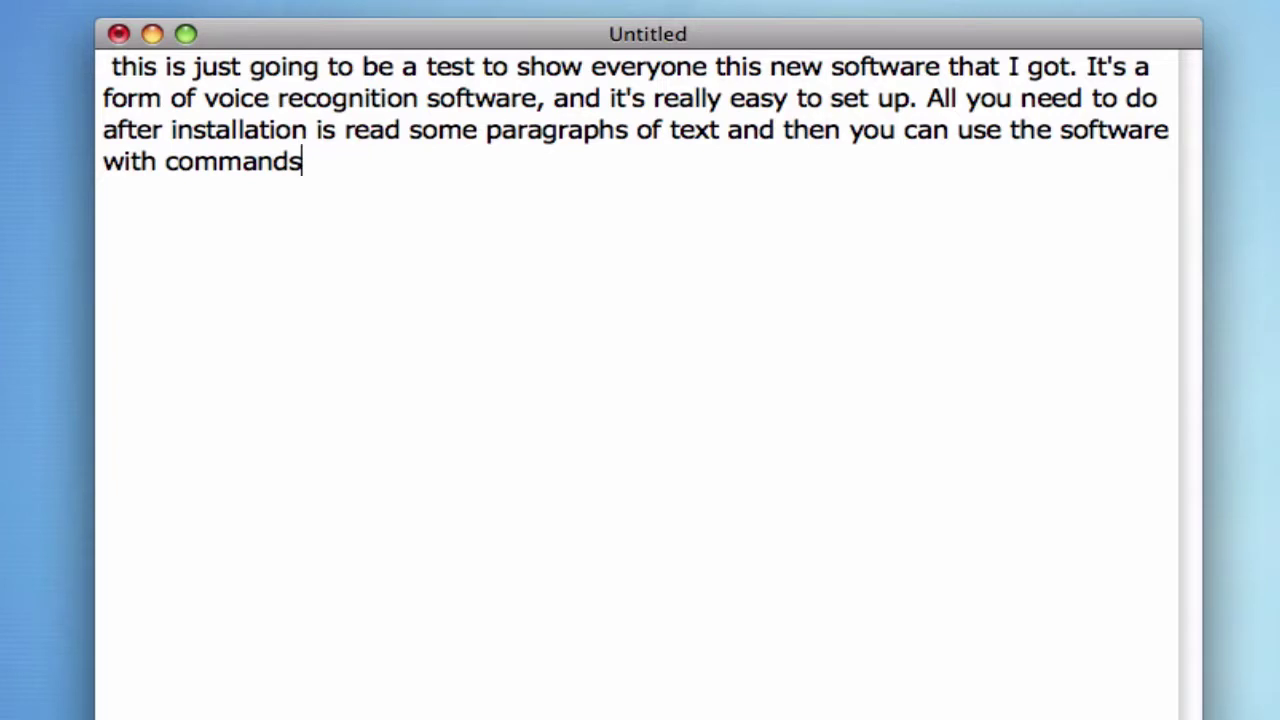
# Step: Continue the sentence after "with commands" with "telling programs what do and even dictate what you're saying, like I'm doing right now"
pyautogui.write('telling programs')
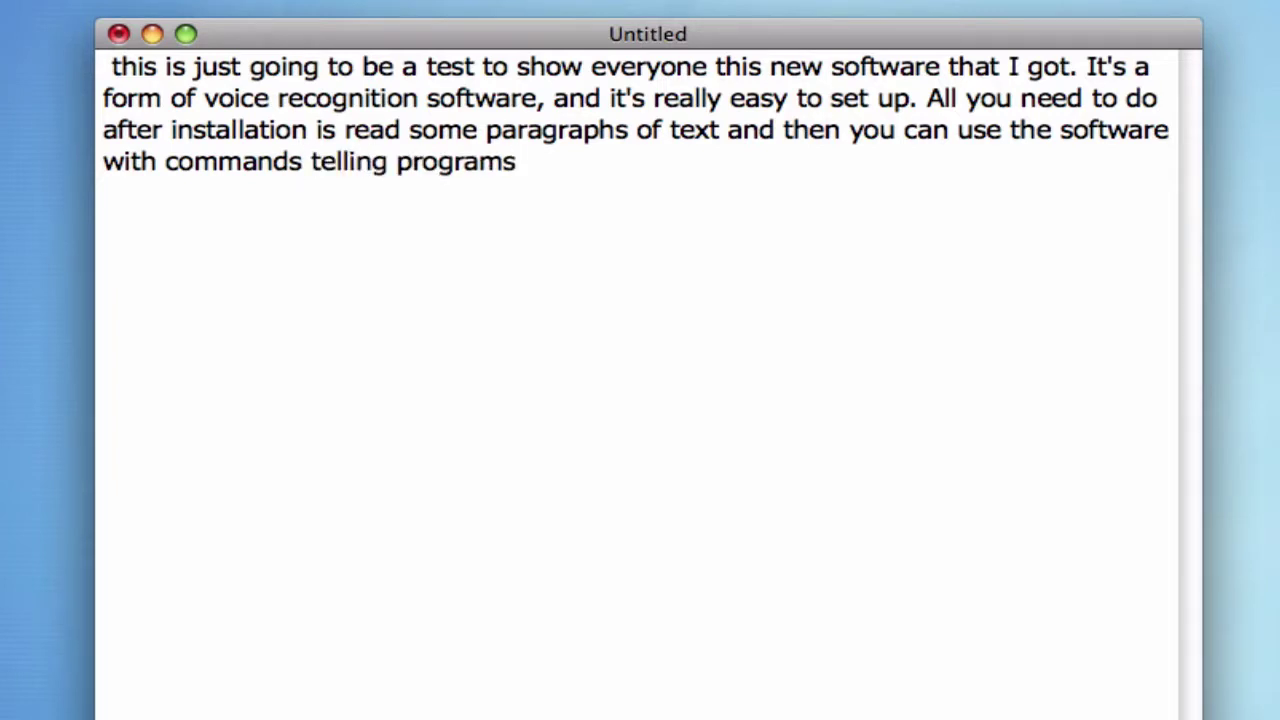
pyautogui.write(' what do')
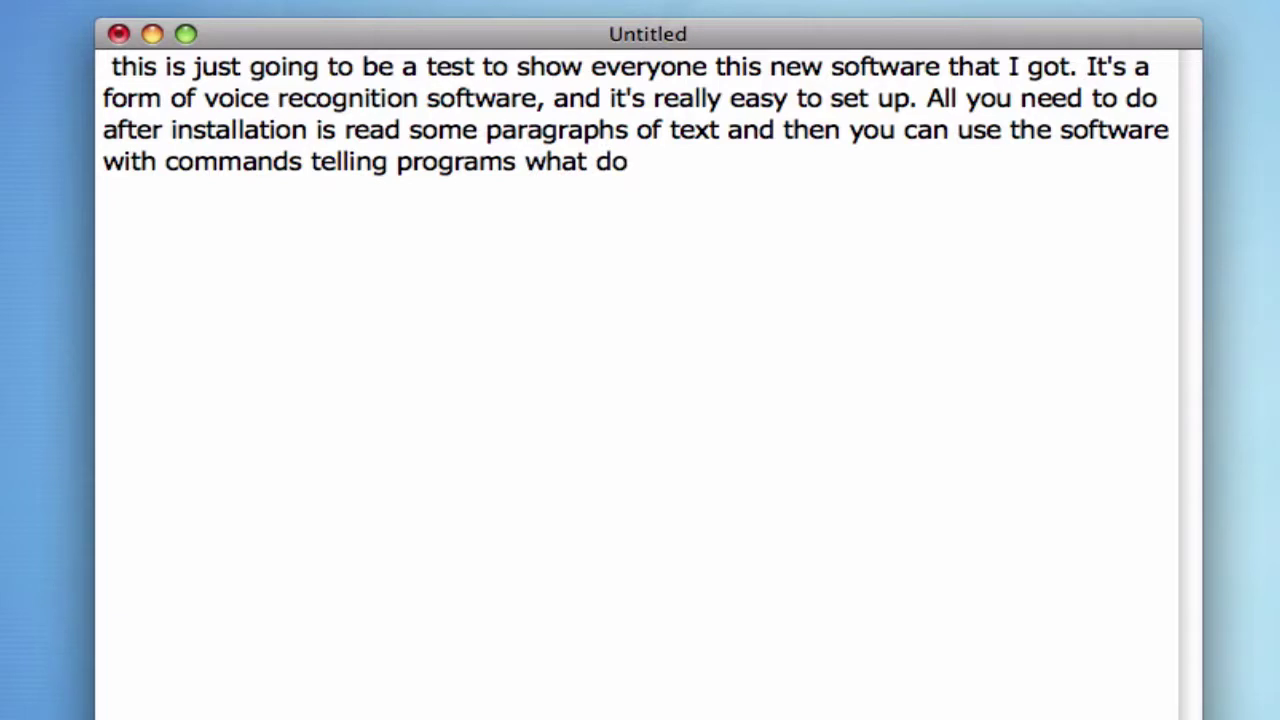
pyautogui.write(" and even dictate what you're saying")
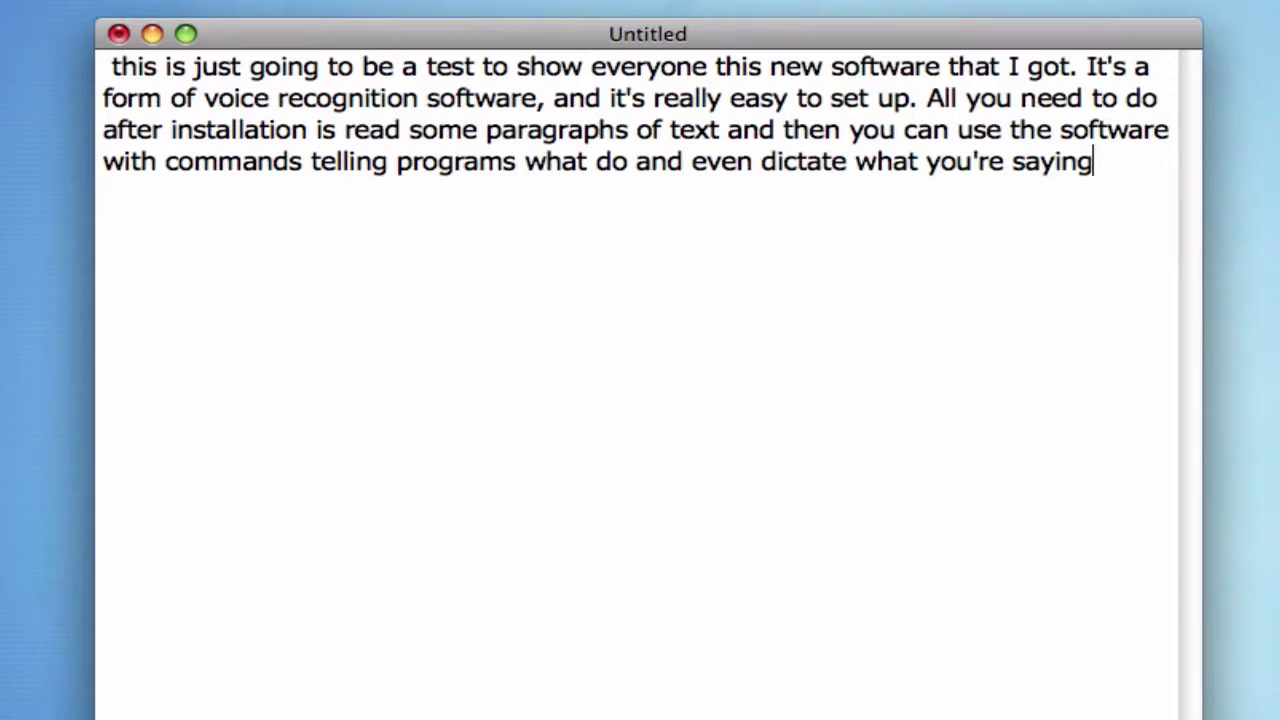
pyautogui.write(", like I'm doing right now")
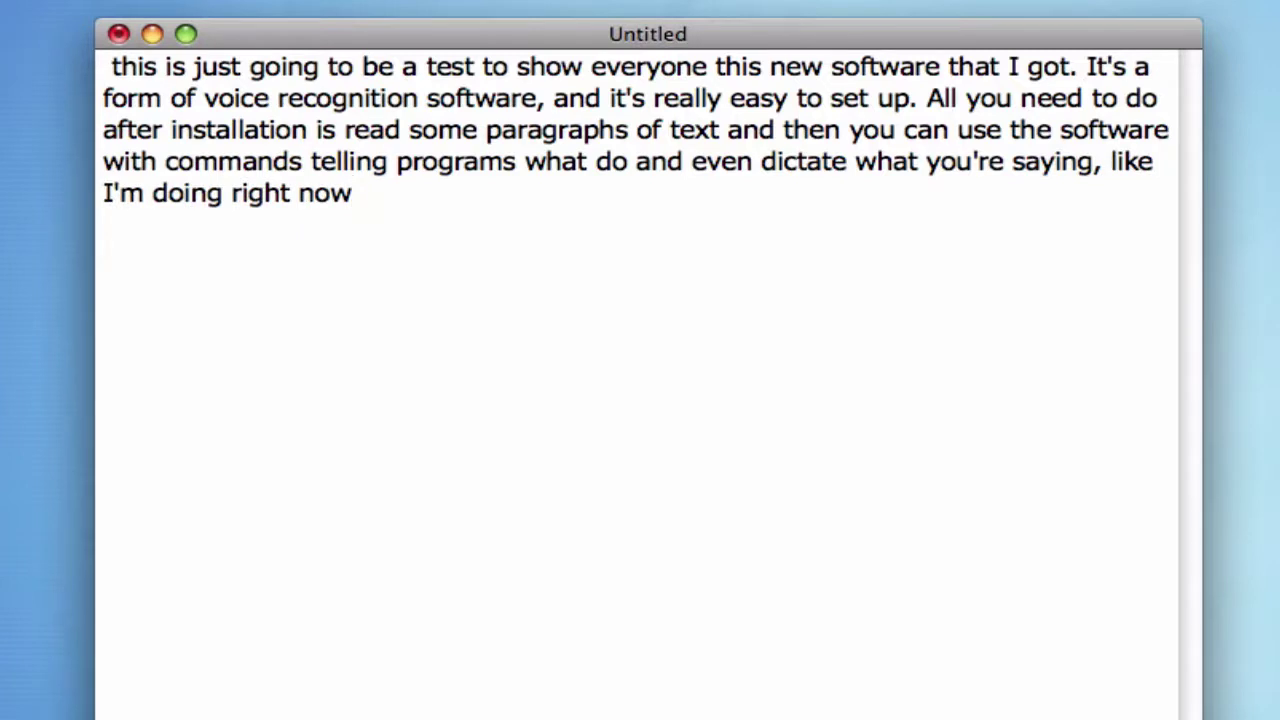
# Step: Add "This software is really accurate and I read somewhere that it's the best voice recognition software for the Mac operating system that has ever been released"
pyautogui.write('. This software is really accurate')
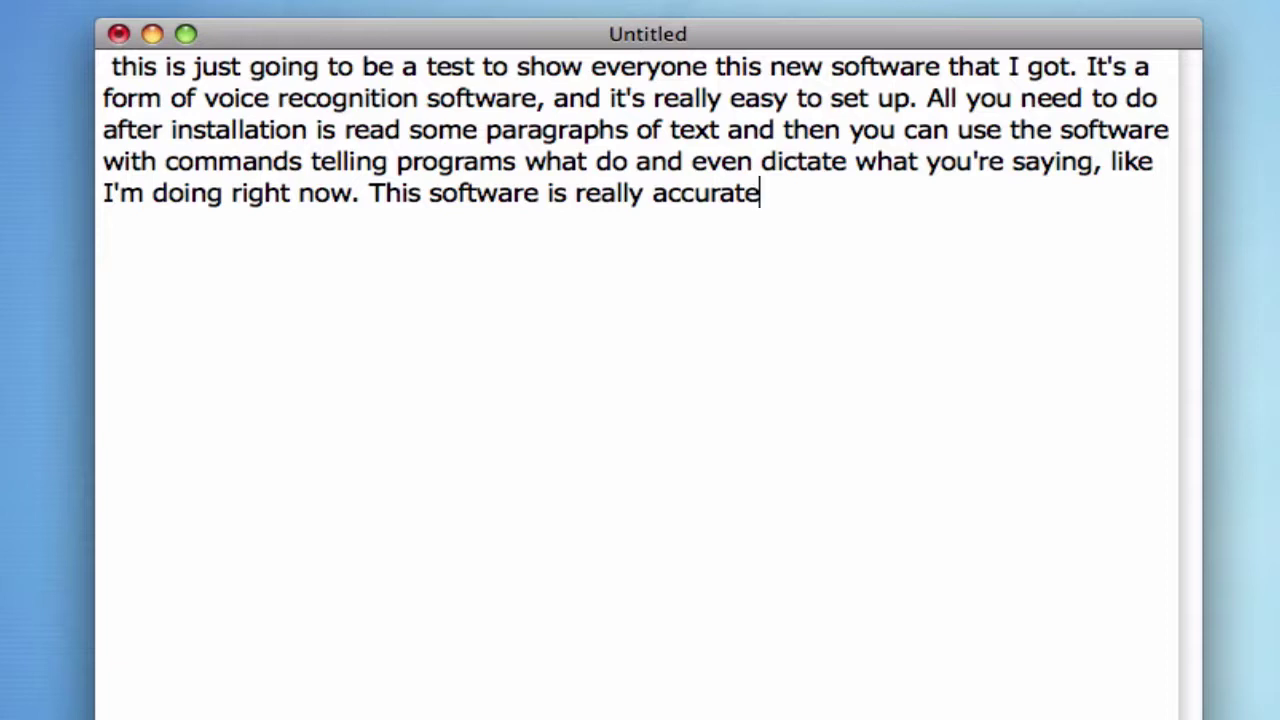
pyautogui.write("and I read somewhere that it's the best voice recognition soft")
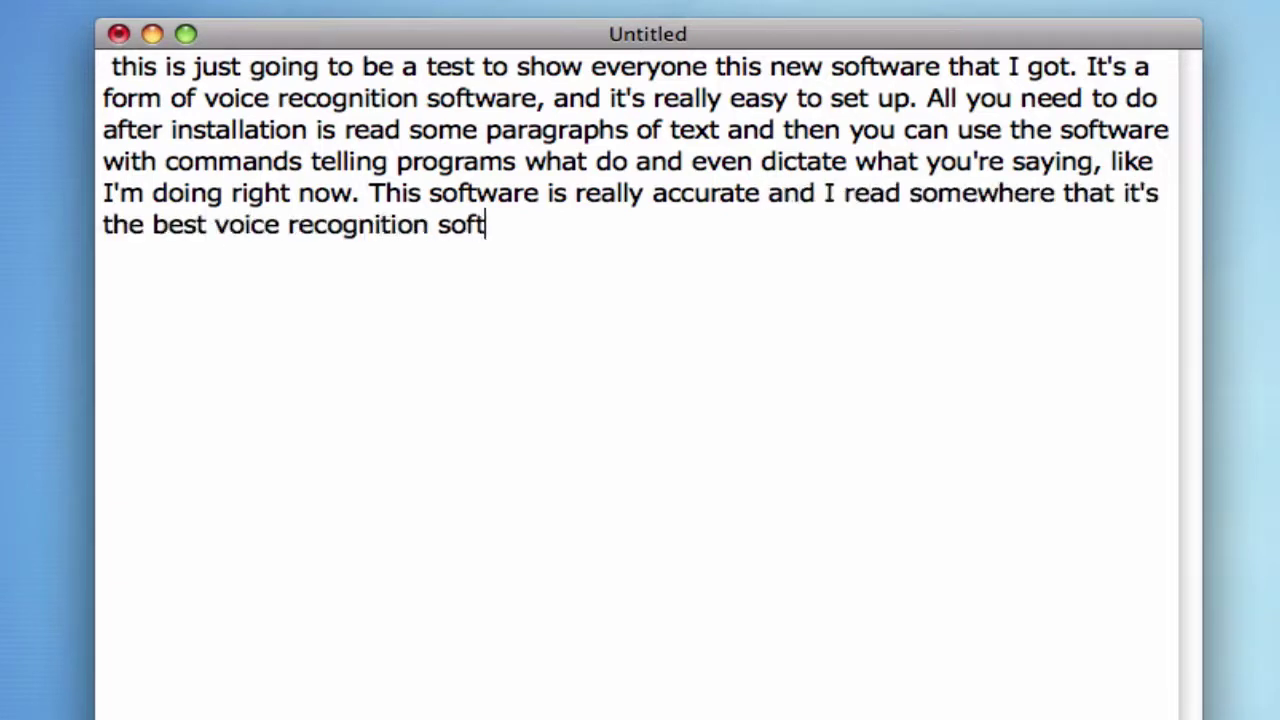
pyautogui.write('ware for the Mac operating system')
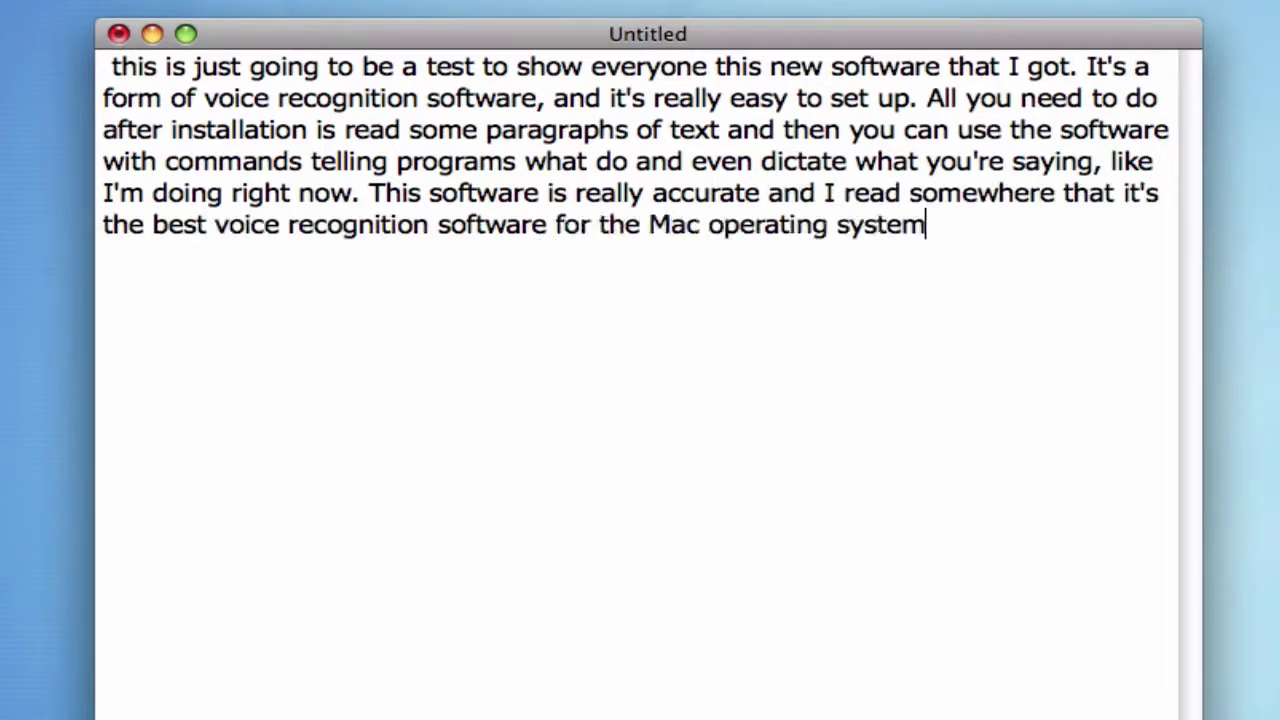
pyautogui.write(' that has ever been released')
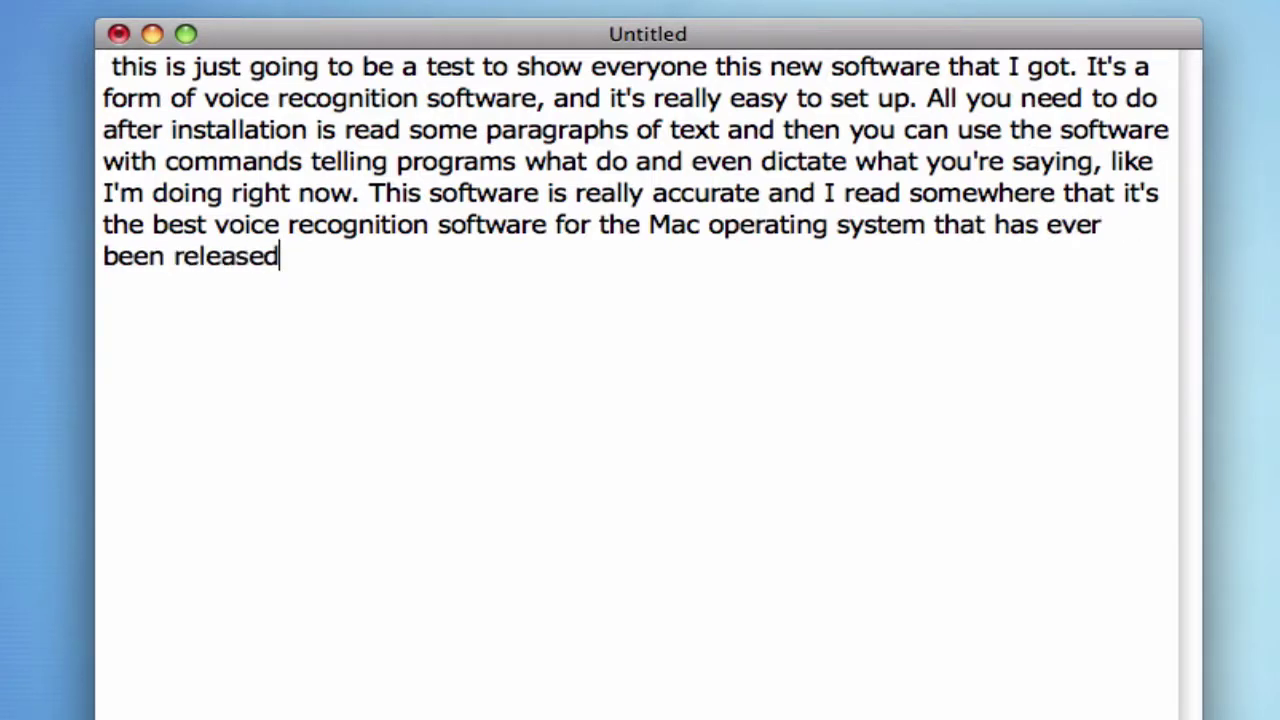
# Step: Continue the paragraph with "you can get the software on MacSpeech.com and it's available to buy for $199"
pyautogui.write(' you can get the software')
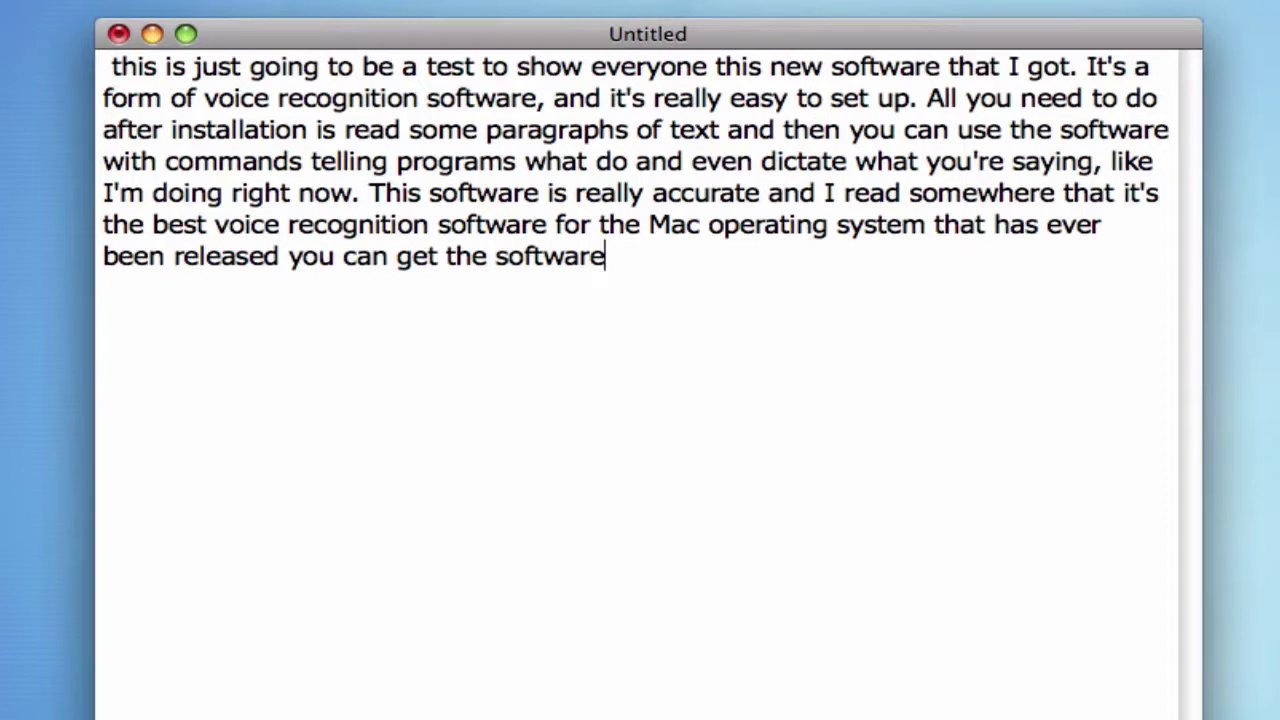
pyautogui.write(' on MacSpeech.com')
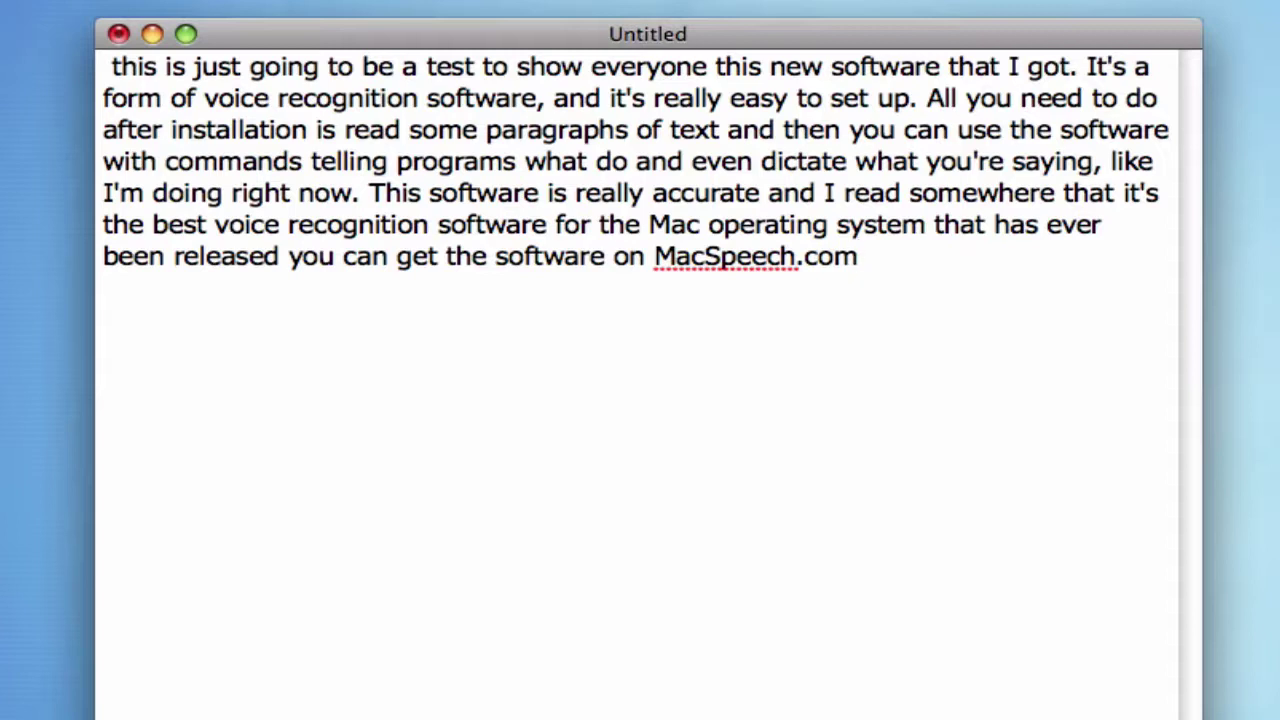
pyautogui.write(" and it's available to buy")
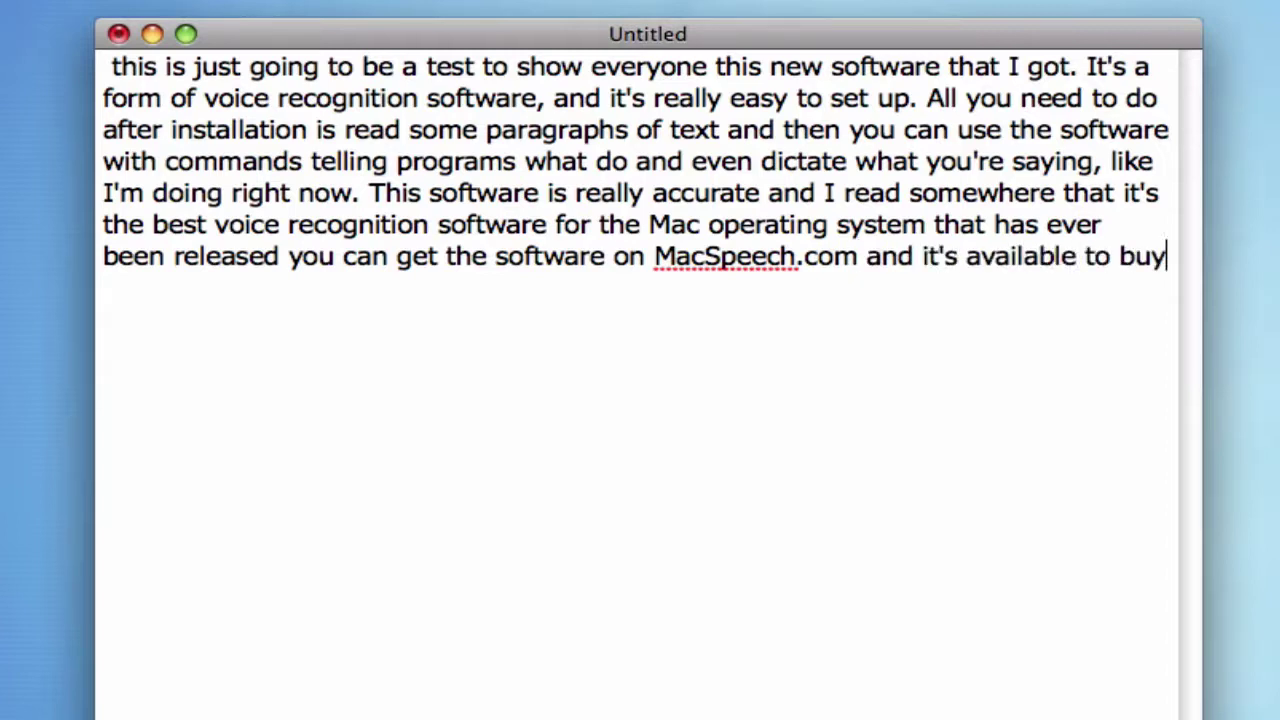
pyautogui.write(' for $199')
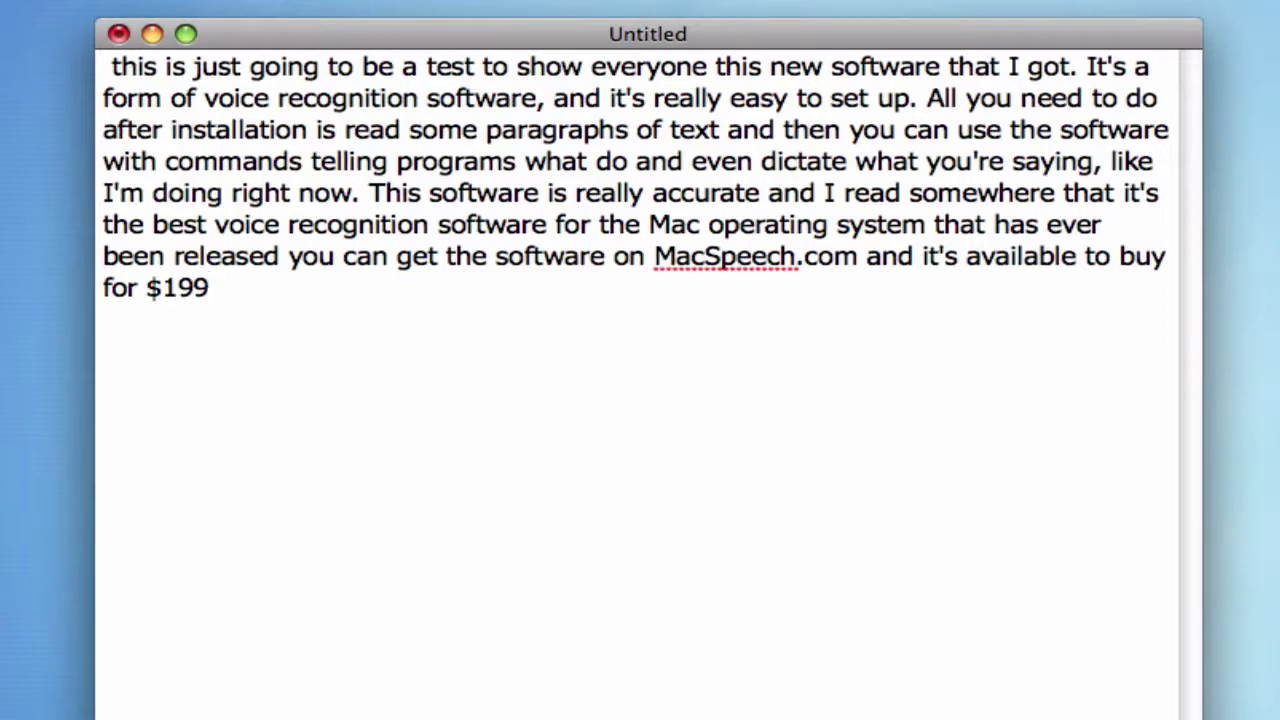
# Step: Add the sentence "So that has just been a little test to show you how this works", correcting "tests" to "test"
pyautogui.write('. So that has just been a little tests')
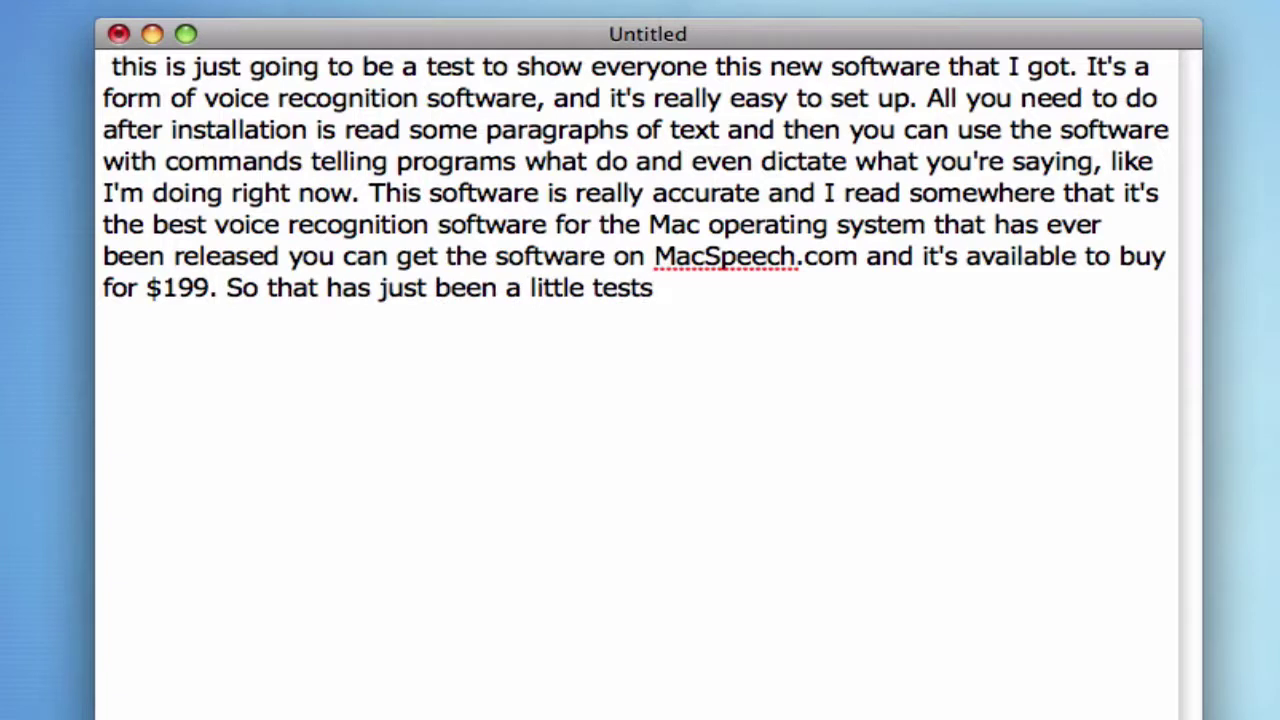
pyautogui.press('BackSpace')
pyautogui.press('BackSpace')
pyautogui.press('BackSpace')
pyautogui.press('BackSpace')
pyautogui.press('BackSpace')
pyautogui.press('BackSpace')
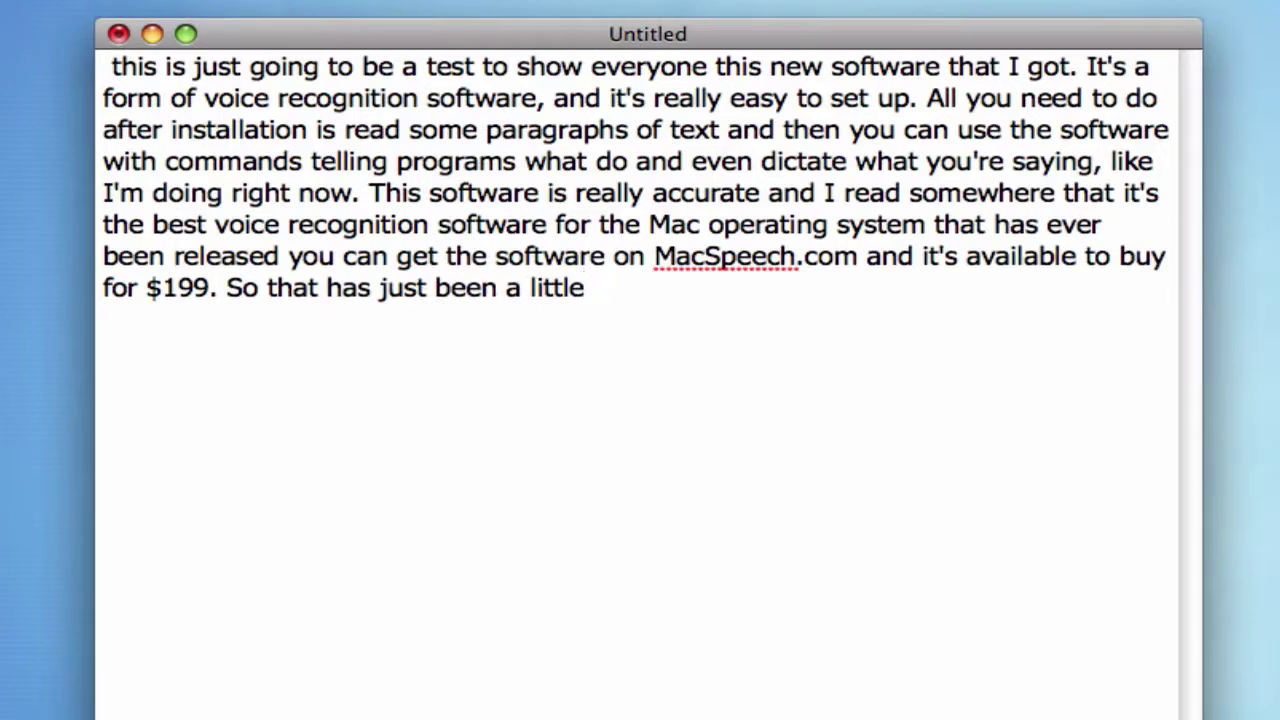
pyautogui.write('test to show you how this works')
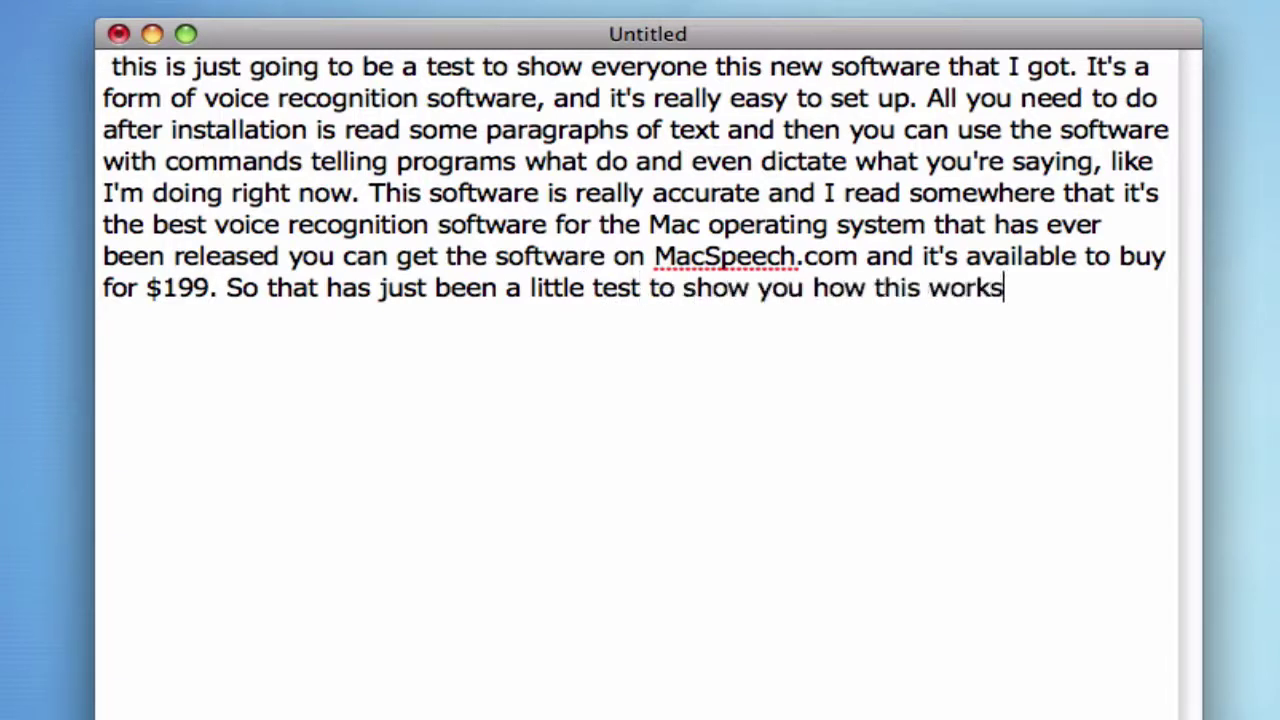
# Step: Add "I thought it would come in real handy for next year when I'm in school and I need to type up some papers"
pyautogui.write(". I thought it would come in real handy for next year when I'm in scho")
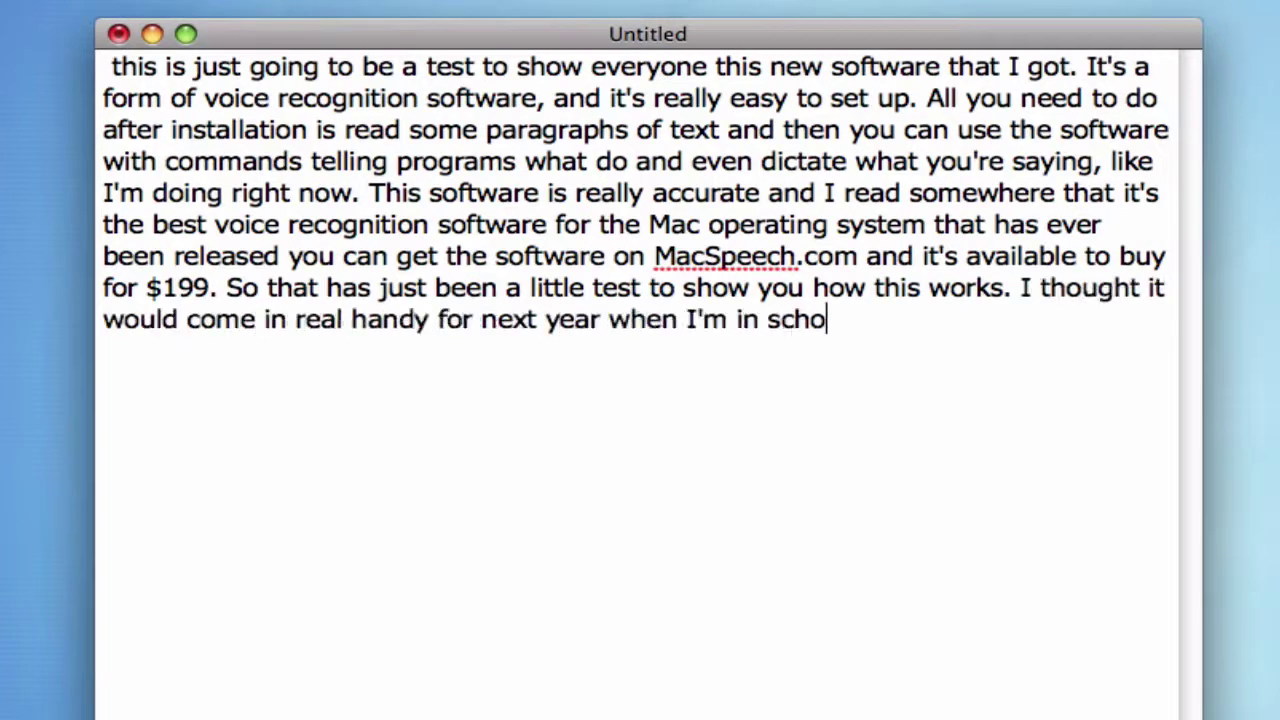
pyautogui.write('ol an')
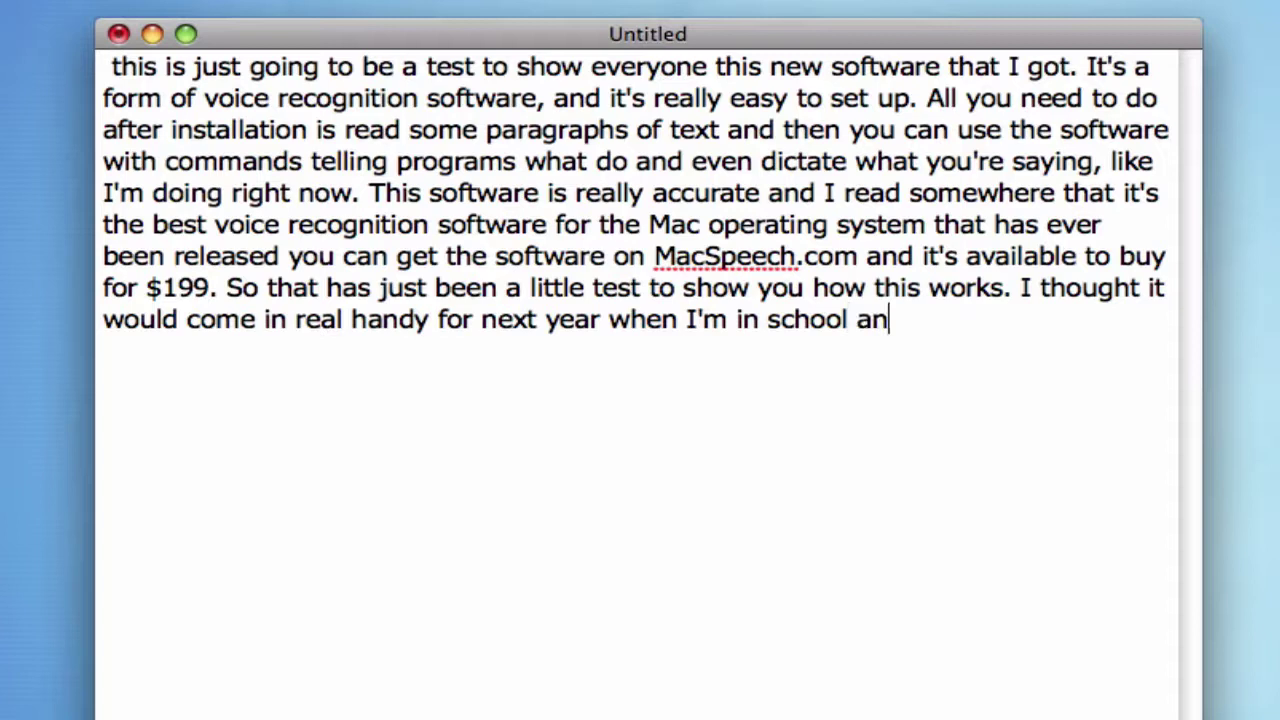
pyautogui.write('d I need to type up some papers')
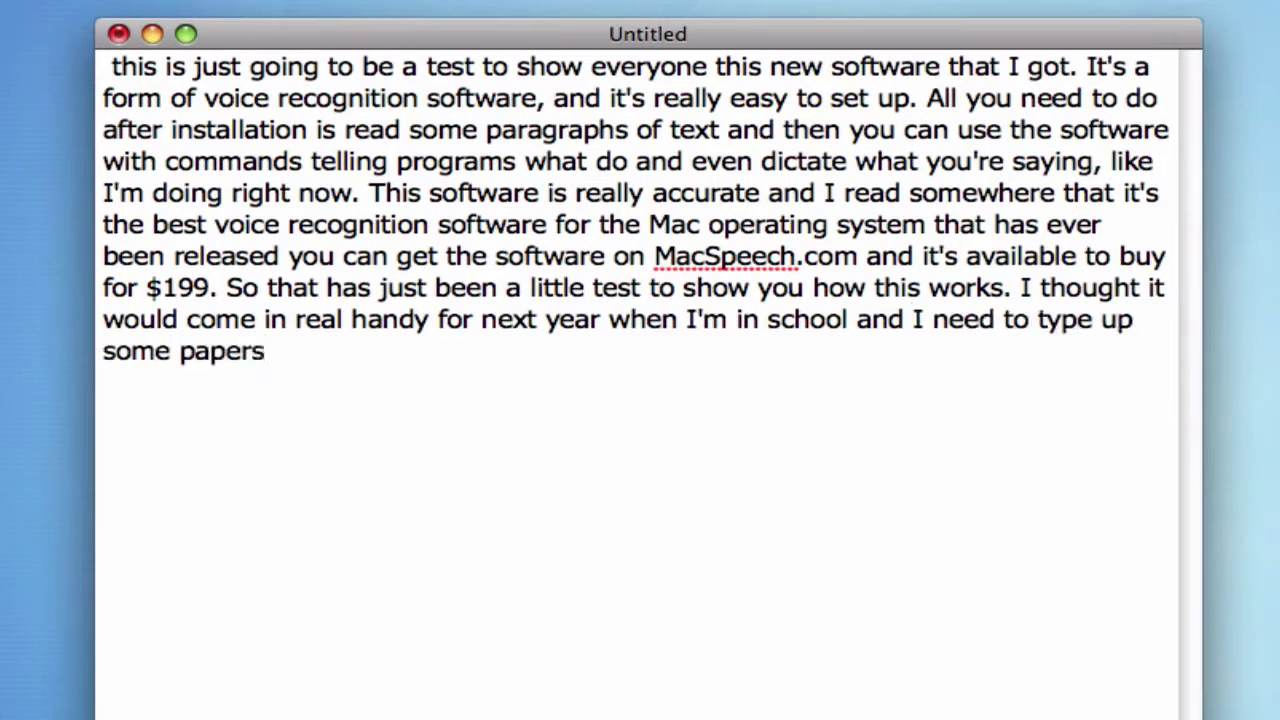
# Step: End the sentence with a period and start a new one with "If your hands are sore" in place of "Her hands are sore"
pyautogui.write('. Her hands are sore')
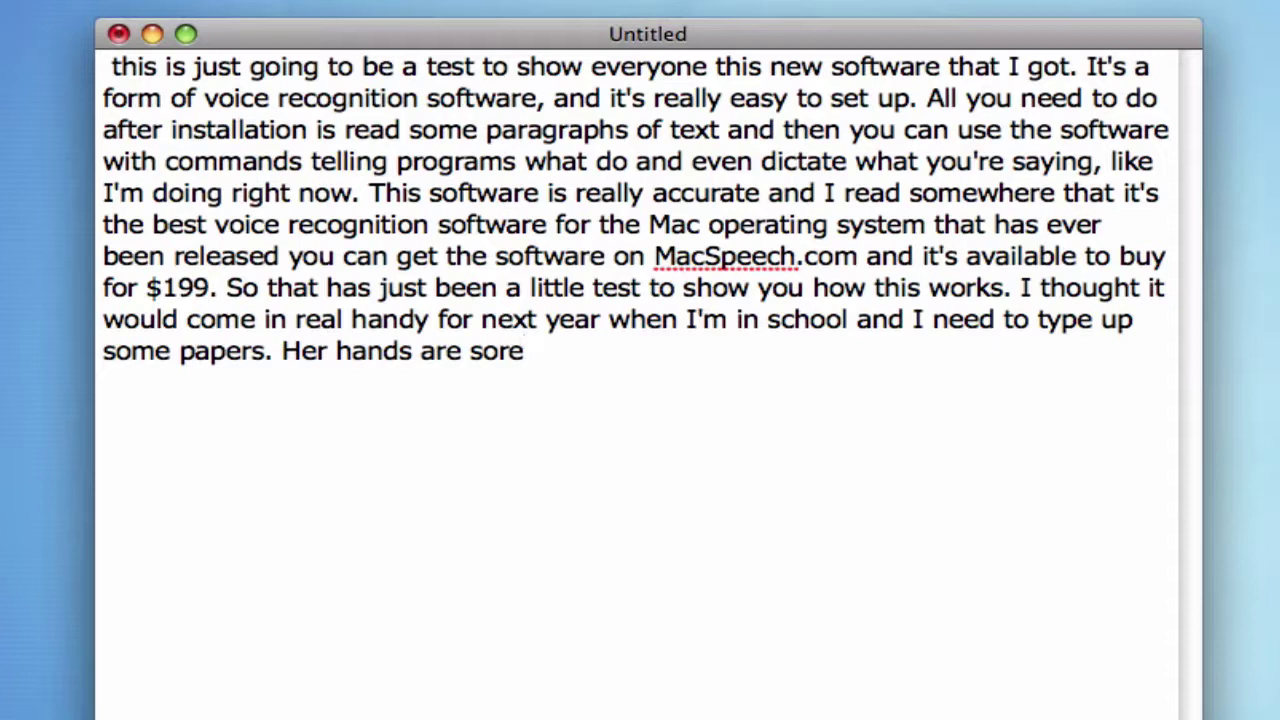
pyautogui.press('BackSpace')
pyautogui.press('BackSpace')
pyautogui.press('BackSpace')
pyautogui.press('BackSpace')
pyautogui.press('BackSpace')
pyautogui.press('BackSpace')
pyautogui.press('BackSpace')
pyautogui.press('BackSpace')
pyautogui.press('BackSpace')
pyautogui.press('BackSpace')
pyautogui.press('BackSpace')
pyautogui.press('BackSpace')
pyautogui.press('BackSpace')
pyautogui.press('BackSpace')
pyautogui.press('BackSpace')
pyautogui.press('BackSpace')
pyautogui.press('BackSpace')
pyautogui.press('BackSpace')
pyautogui.press('BackSpace')
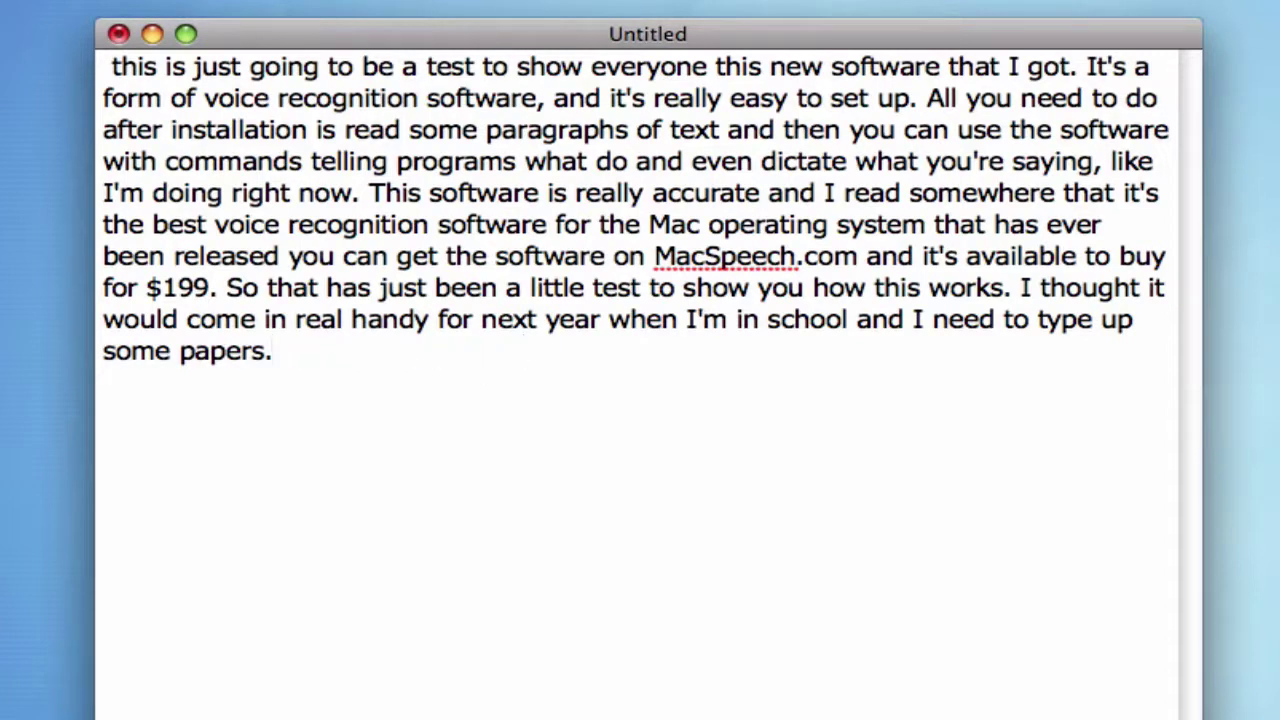
pyautogui.write('If your hands are sore')
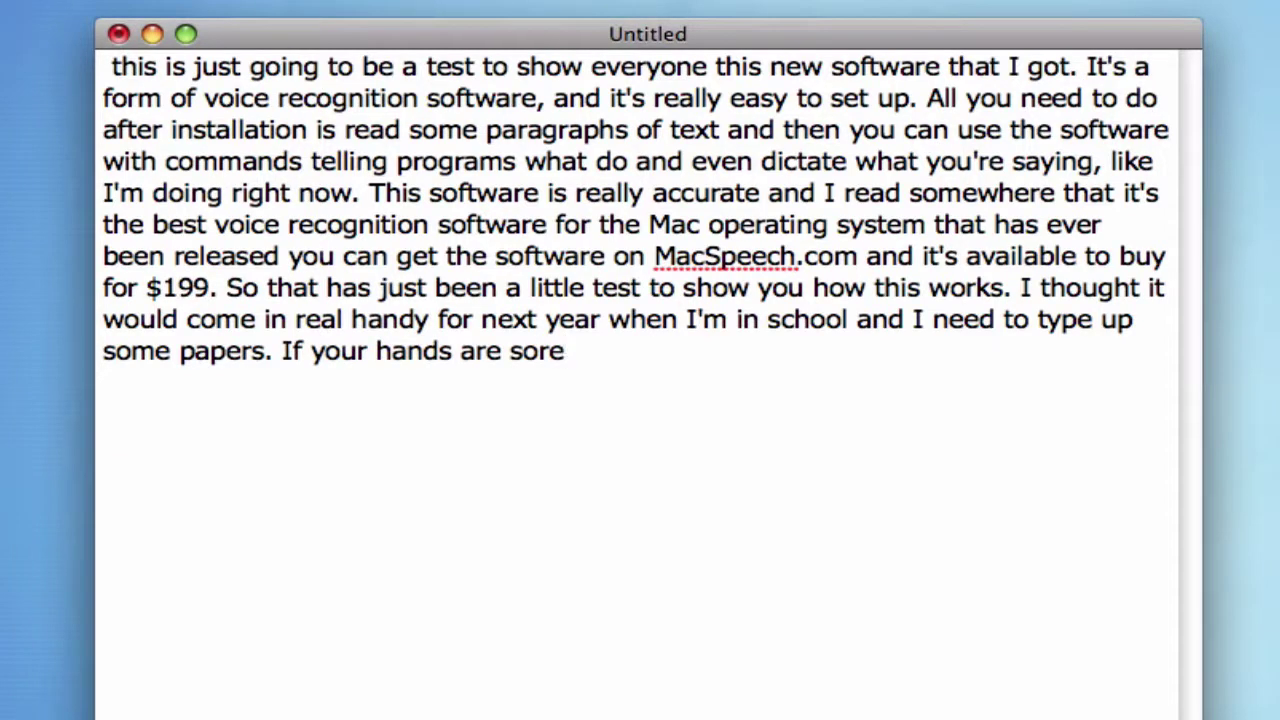
# Step: Complete the sore-hands sentence with "you can simply dictate and it will do all the typing for you"
pyautogui.write(' you can simply')
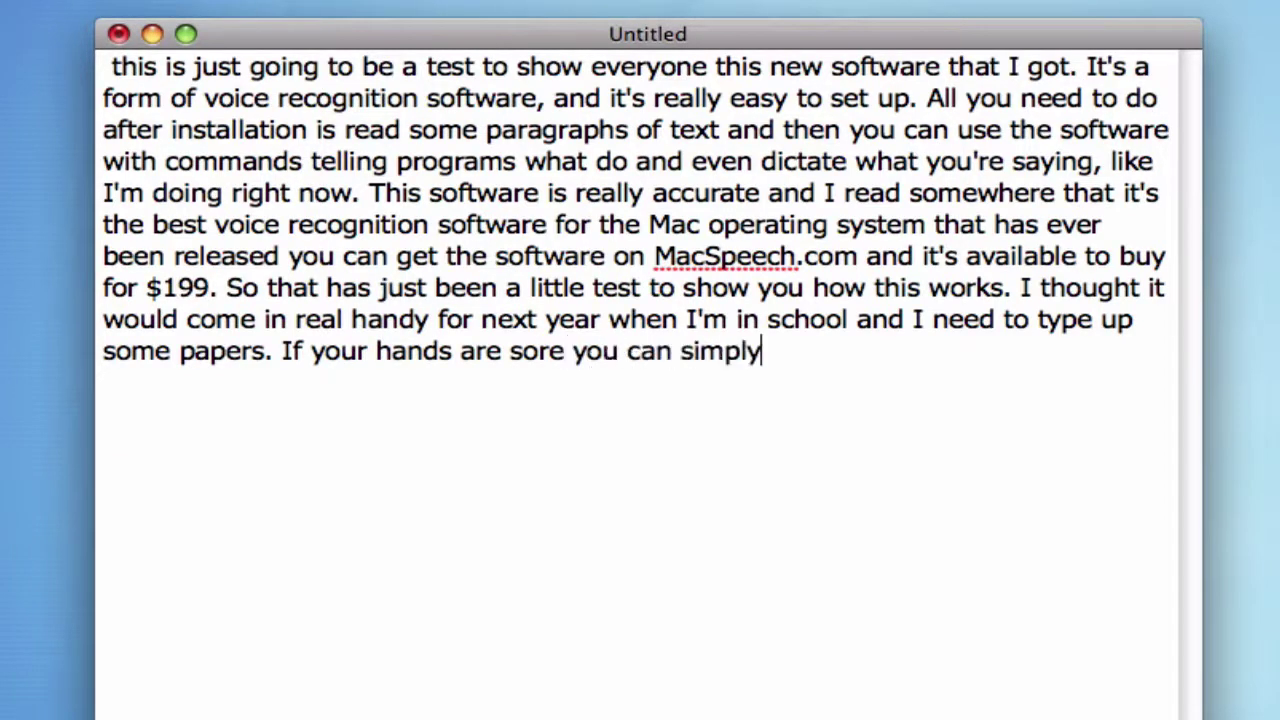
pyautogui.write(' dictate')
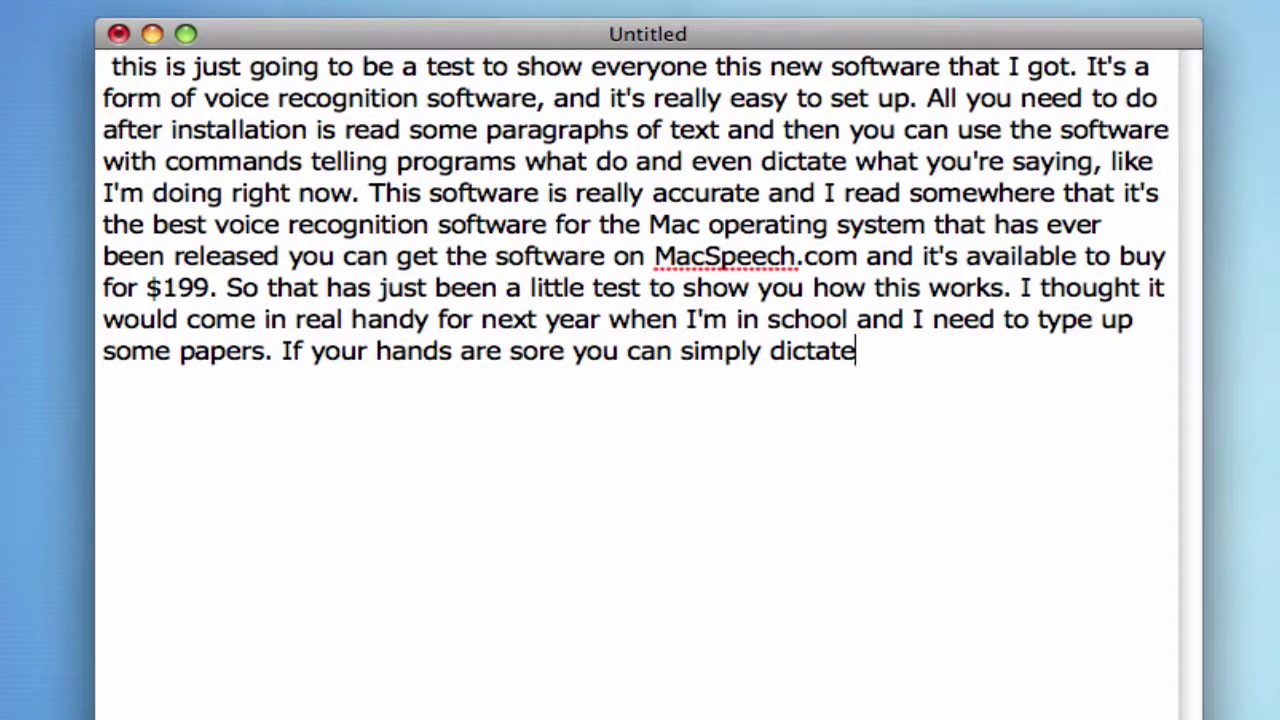
pyautogui.write(' and it will do all the typing for you')
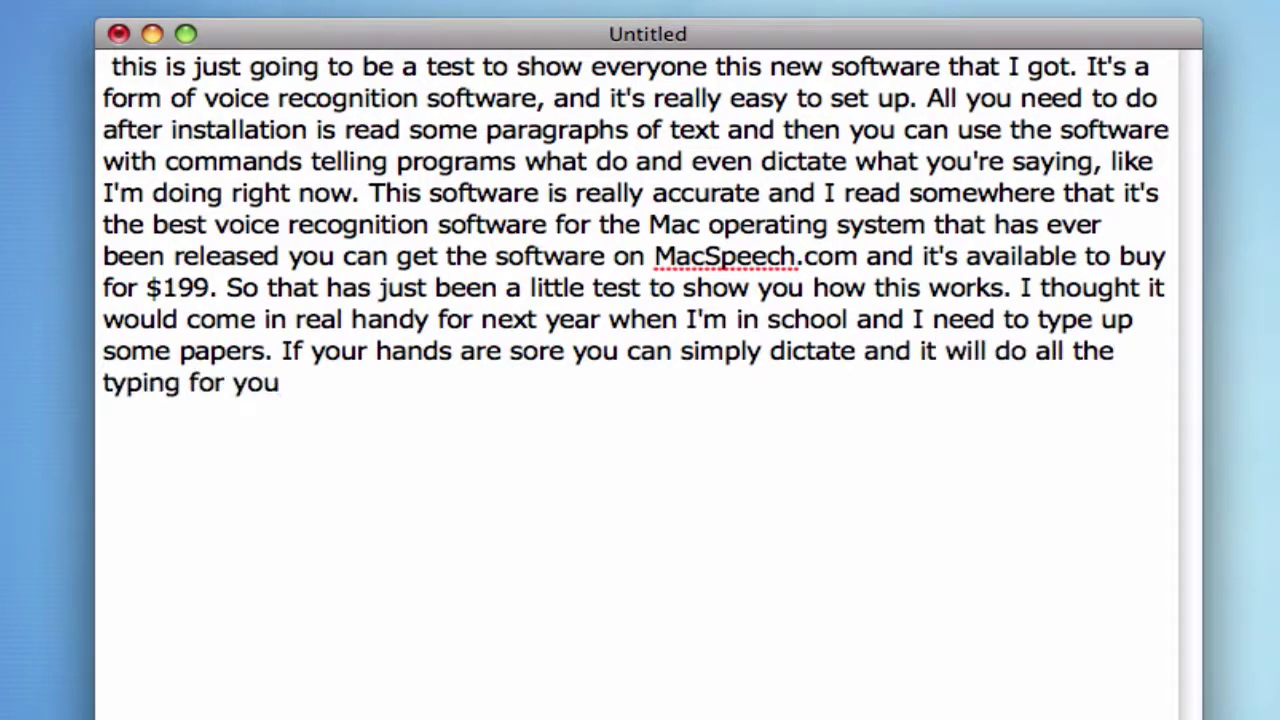
# Step: Add the closing words "Let me know what you think, comment rate", removing the wrong words "to describe"
pyautogui.write('. Let me know what you think')
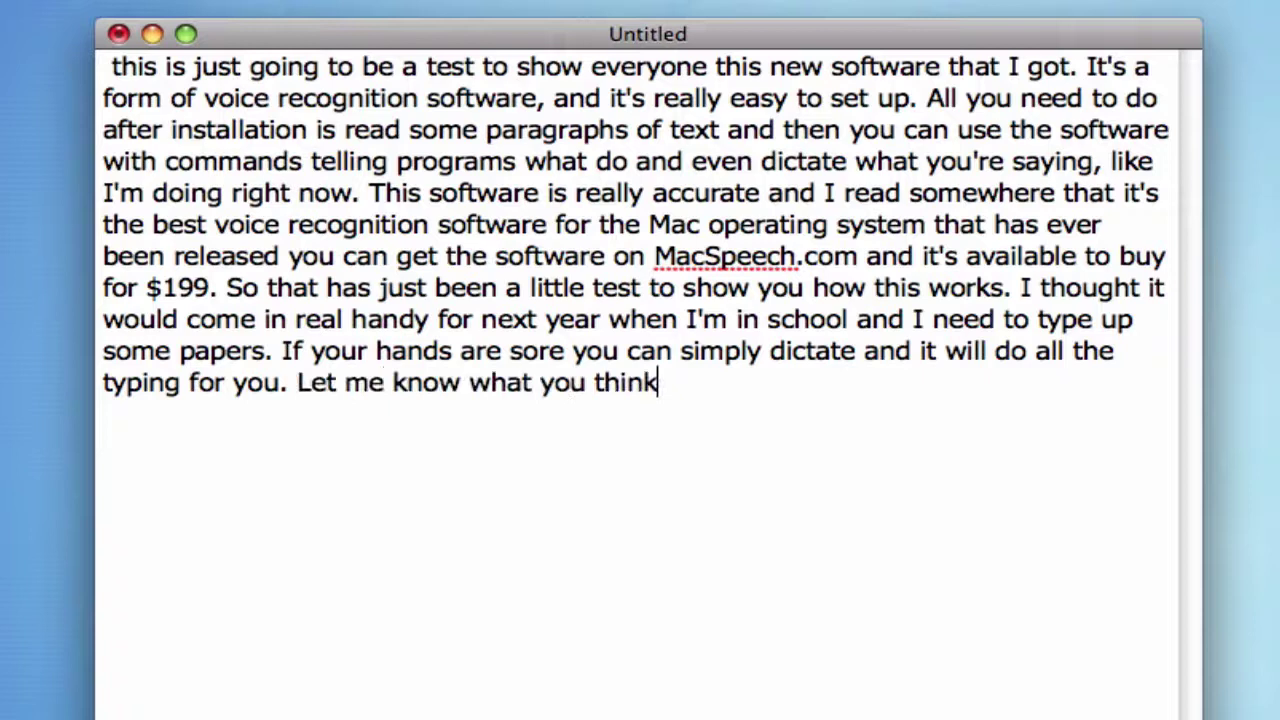
pyautogui.write(', comment')
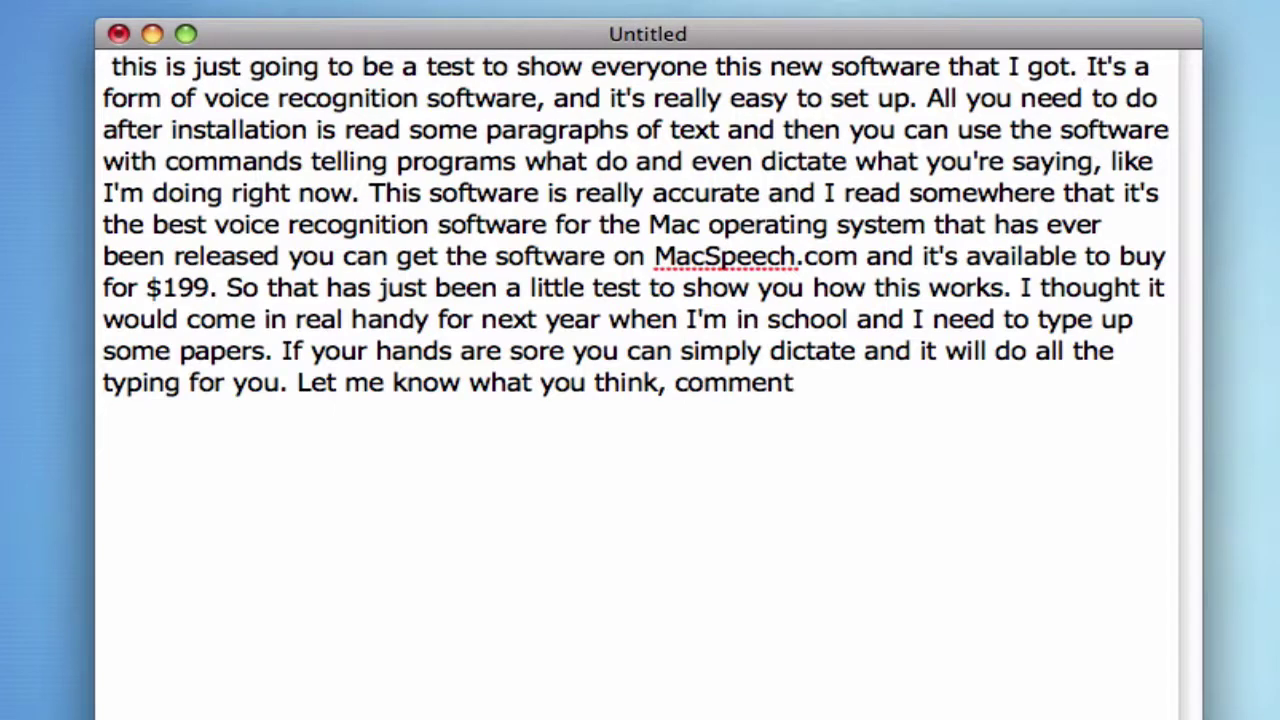
pyautogui.write(' rates subscribe')
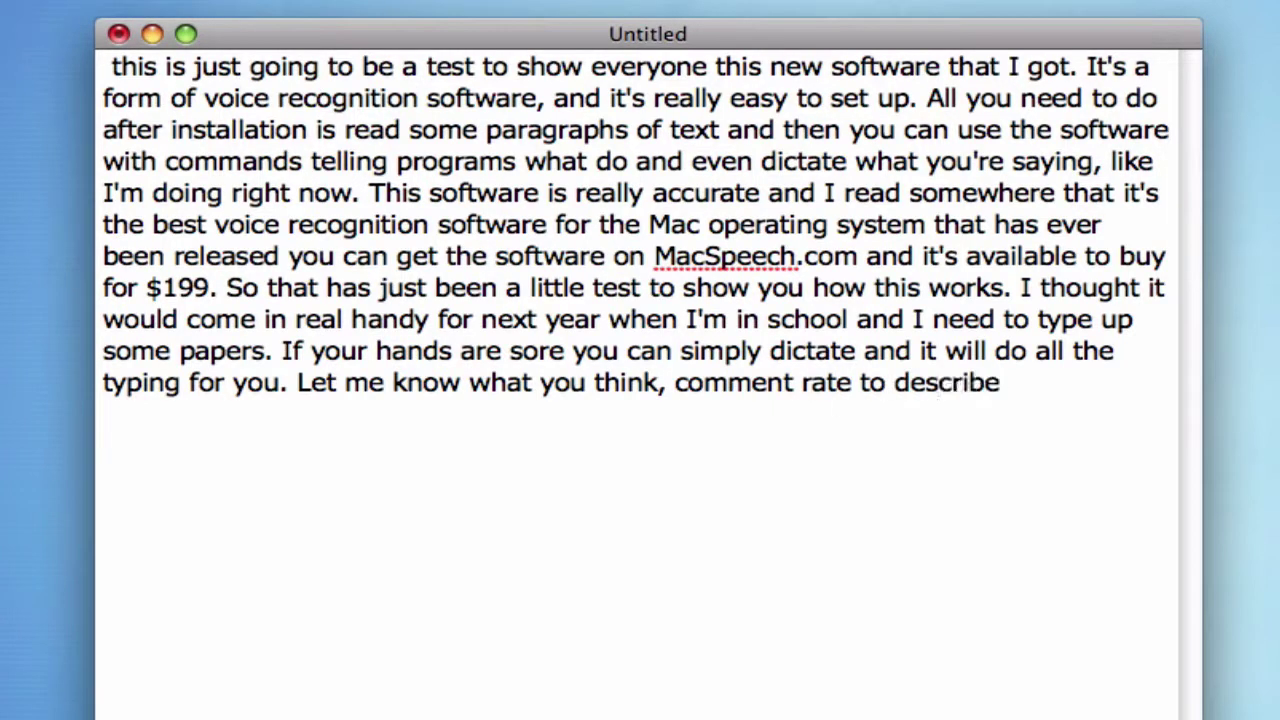
pyautogui.press('BackSpace')
pyautogui.press('BackSpace')
pyautogui.press('BackSpace')
pyautogui.press('BackSpace')
pyautogui.press('BackSpace')
pyautogui.press('BackSpace')
pyautogui.press('BackSpace')
pyautogui.press('BackSpace')
pyautogui.press('BackSpace')
pyautogui.press('BackSpace')
pyautogui.press('BackSpace')
pyautogui.press('BackSpace')
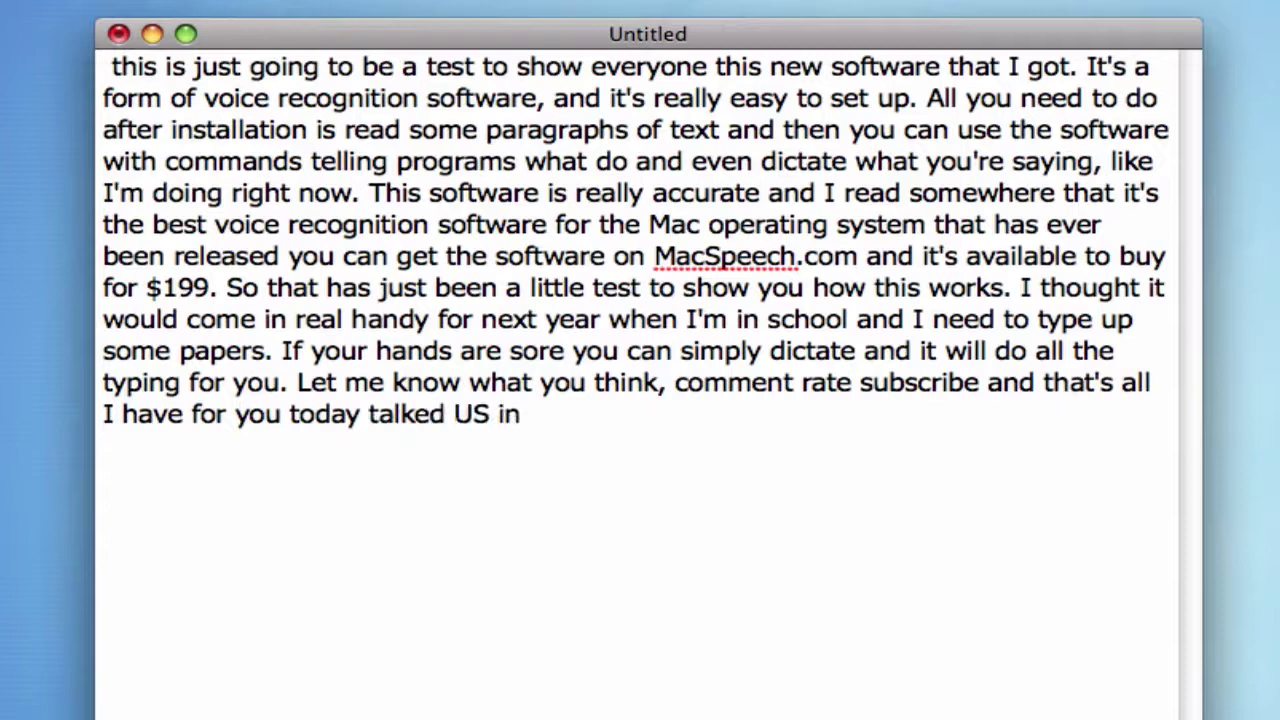
# Step: Delete the wrong words "talked US in" after "that's all I have for you today"
pyautogui.press('BackSpace')
pyautogui.press('BackSpace')
pyautogui.press('BackSpace')
pyautogui.press('BackSpace')
pyautogui.press('BackSpace')
pyautogui.press('BackSpace')
pyautogui.press('BackSpace')
pyautogui.press('BackSpace')
pyautogui.press('BackSpace')
pyautogui.press('BackSpace')
pyautogui.press('BackSpace')
pyautogui.press('BackSpace')
pyautogui.press('BackSpace')
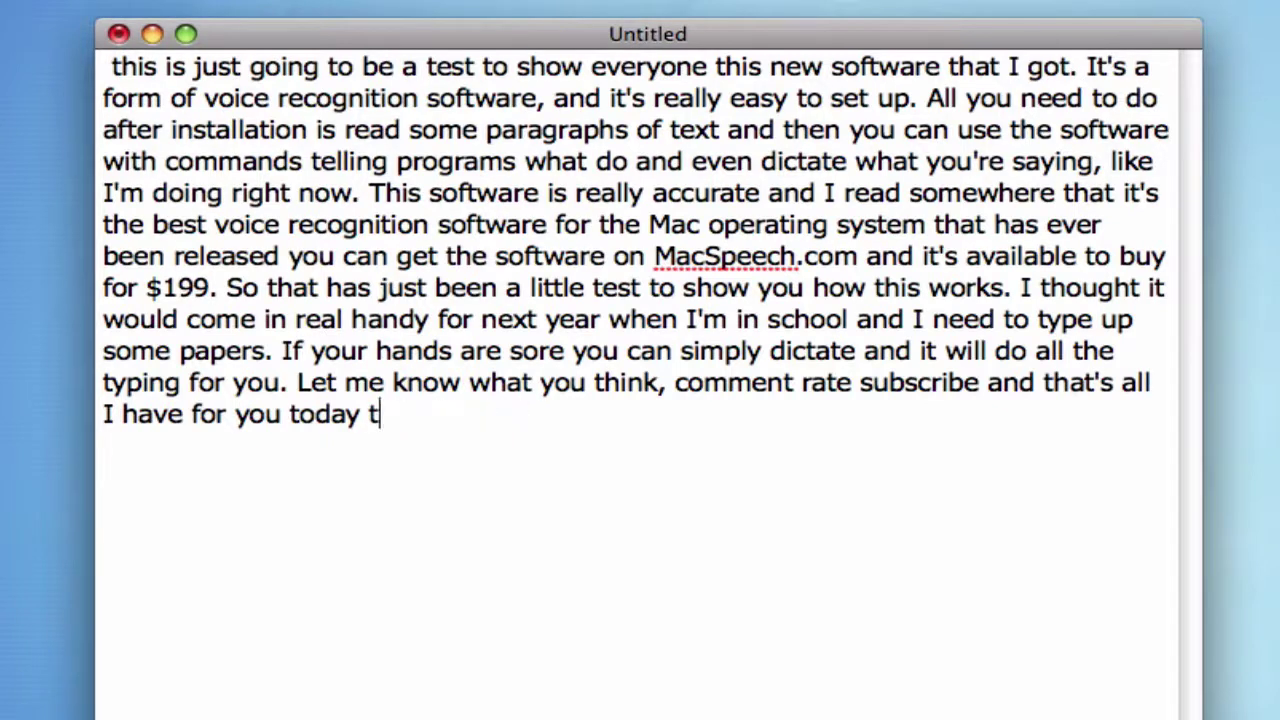